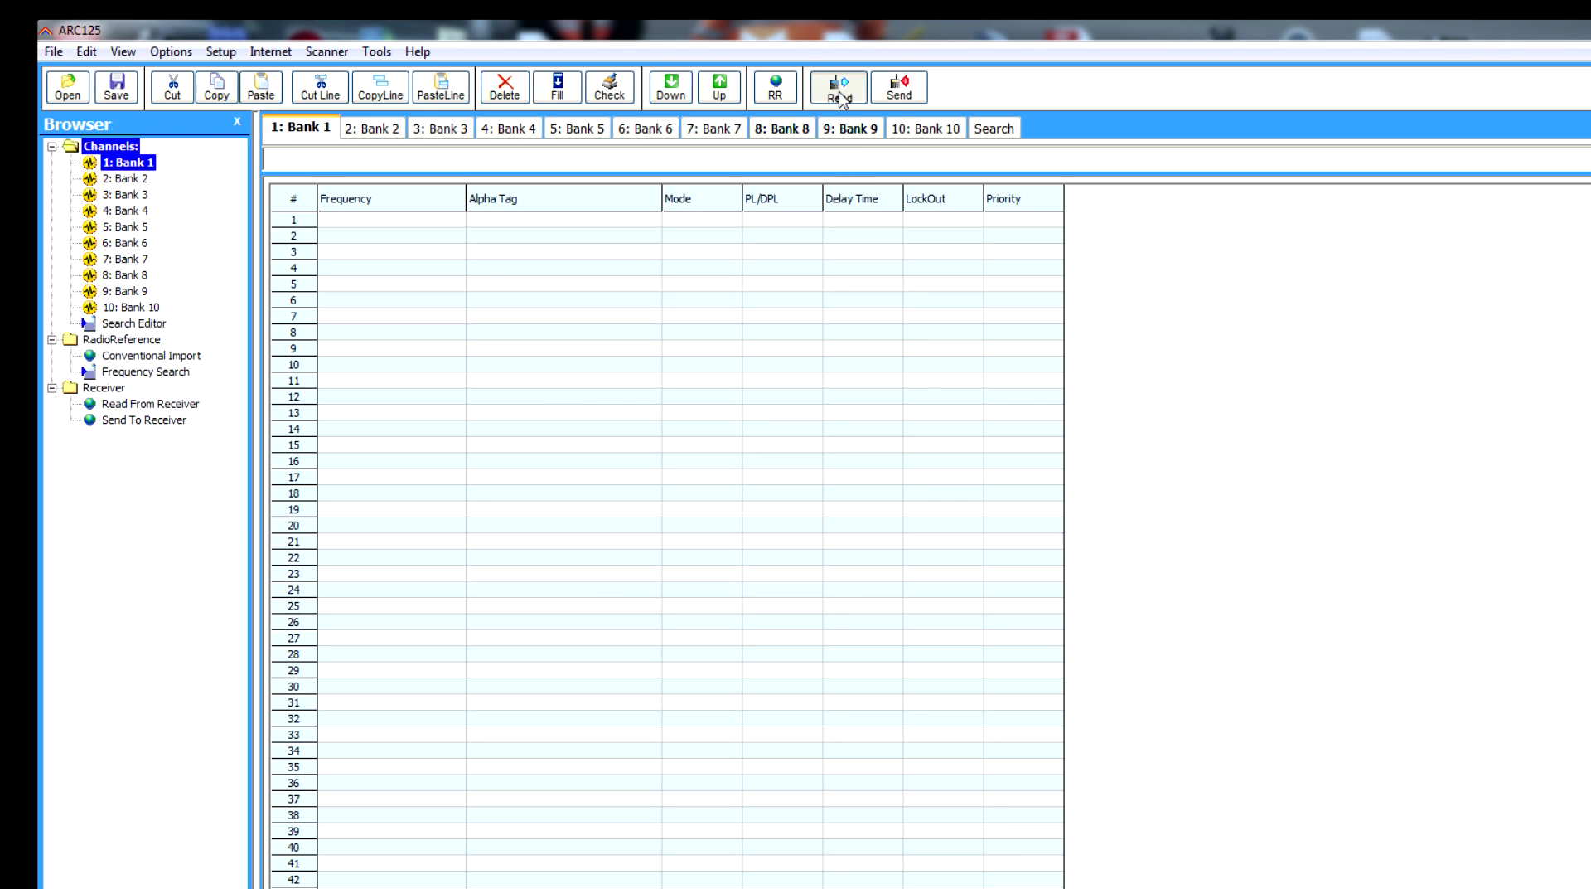
Open Download from Scanner with banks 1–10, Frequencies/Banks and Search Banks checked, USB port autodetect.
{"action": "left_click", "coordinate": [839, 91]}
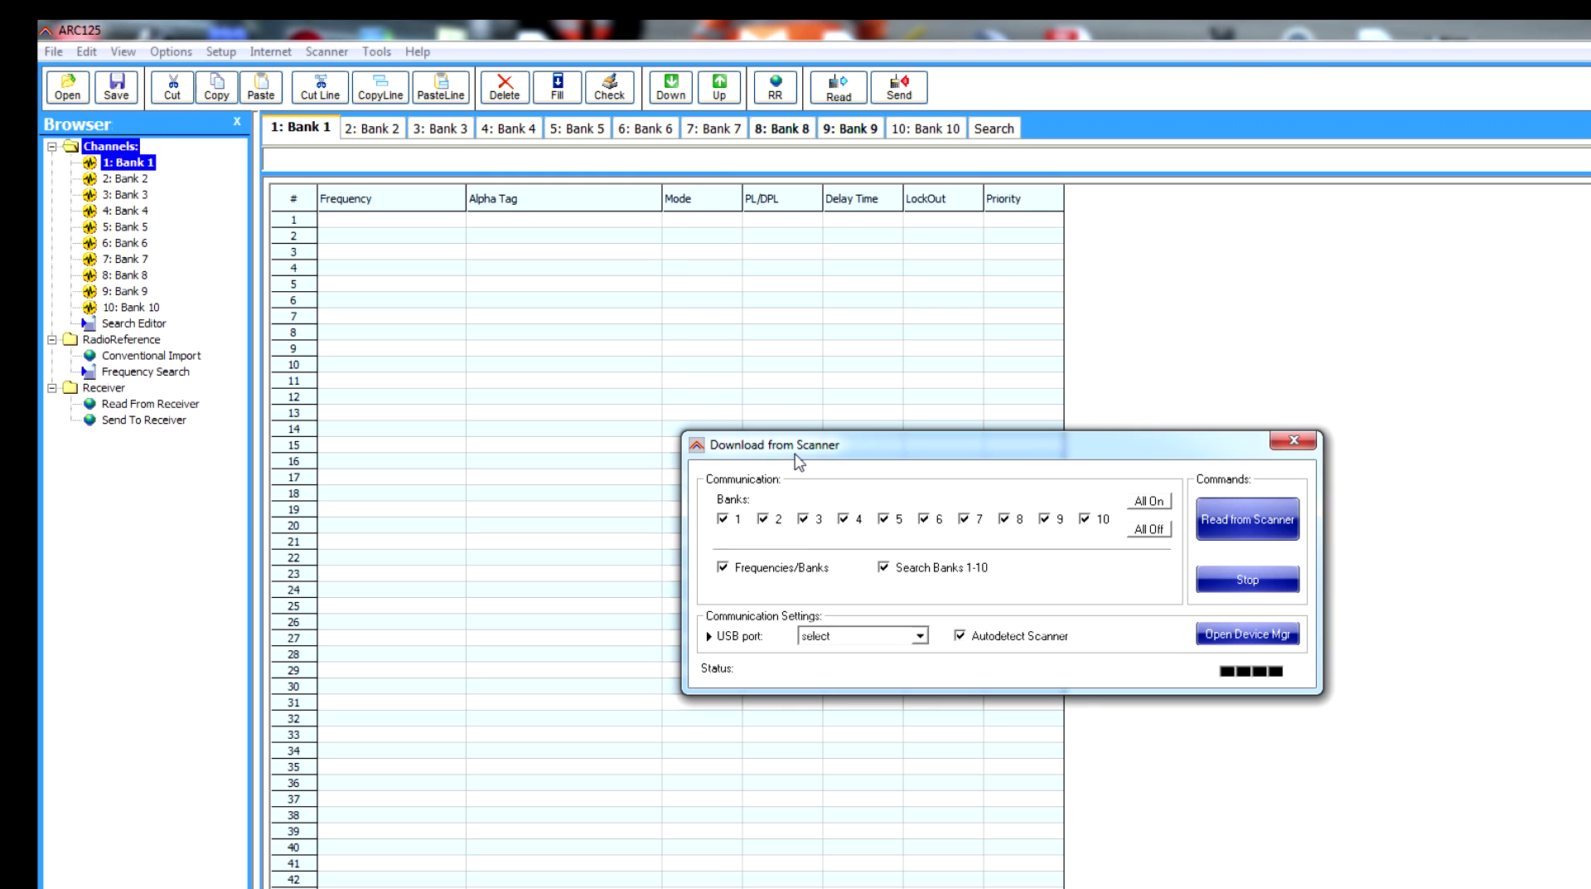
{"action": "left_click_drag", "start_coordinate": [733, 463], "coordinate": [641, 324]}
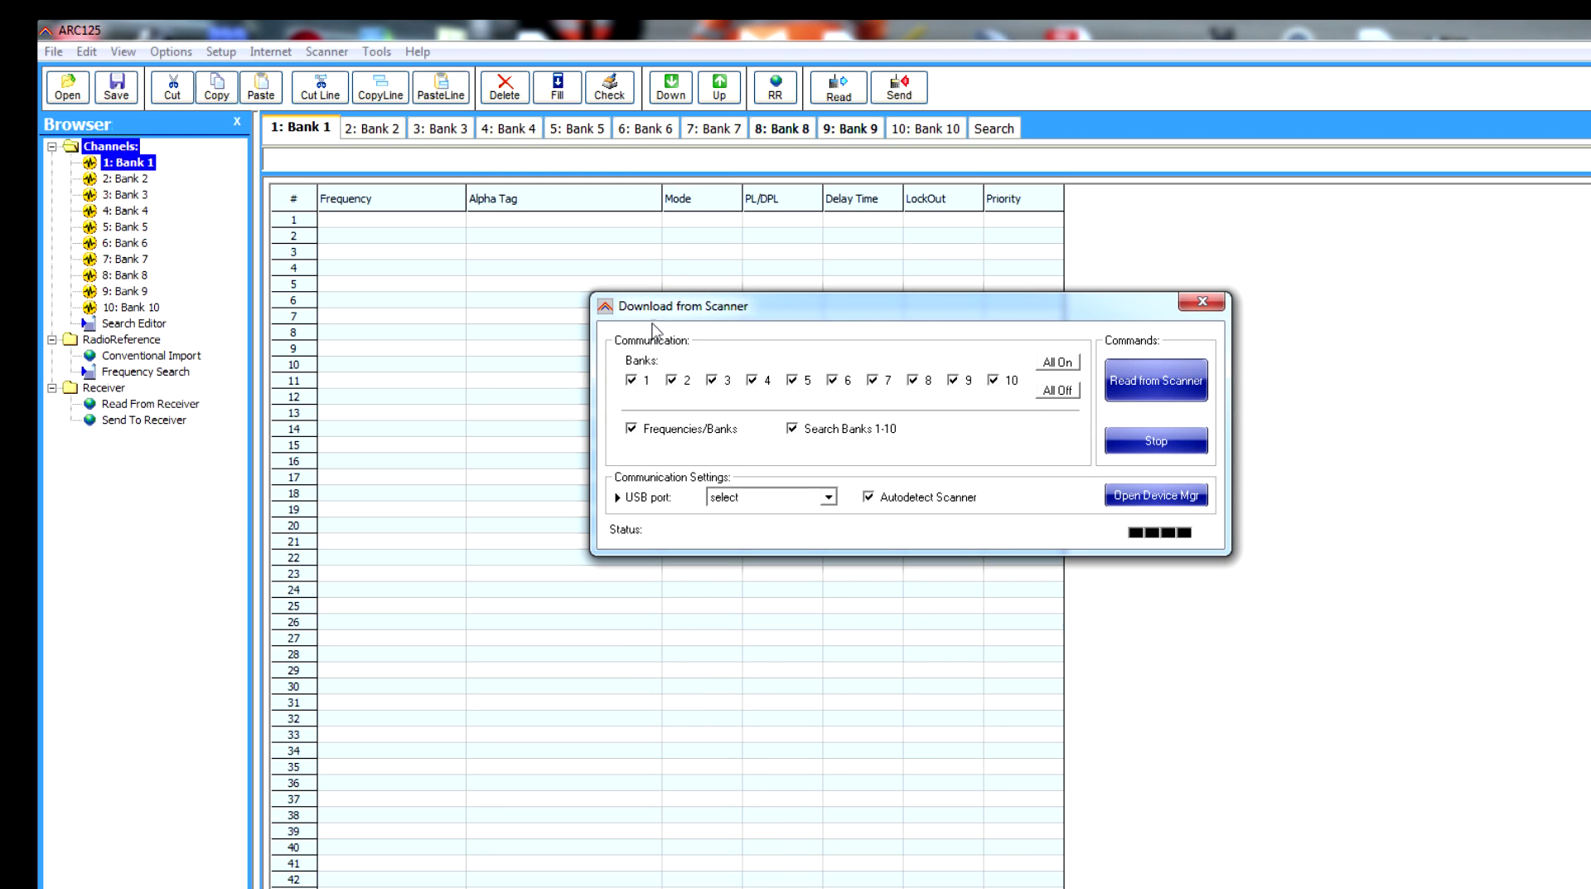
{"action": "left_click", "coordinate": [873, 381]}
{"action": "left_click", "coordinate": [873, 381]}
{"action": "left_click", "coordinate": [828, 497]}
{"action": "left_click", "coordinate": [831, 497]}
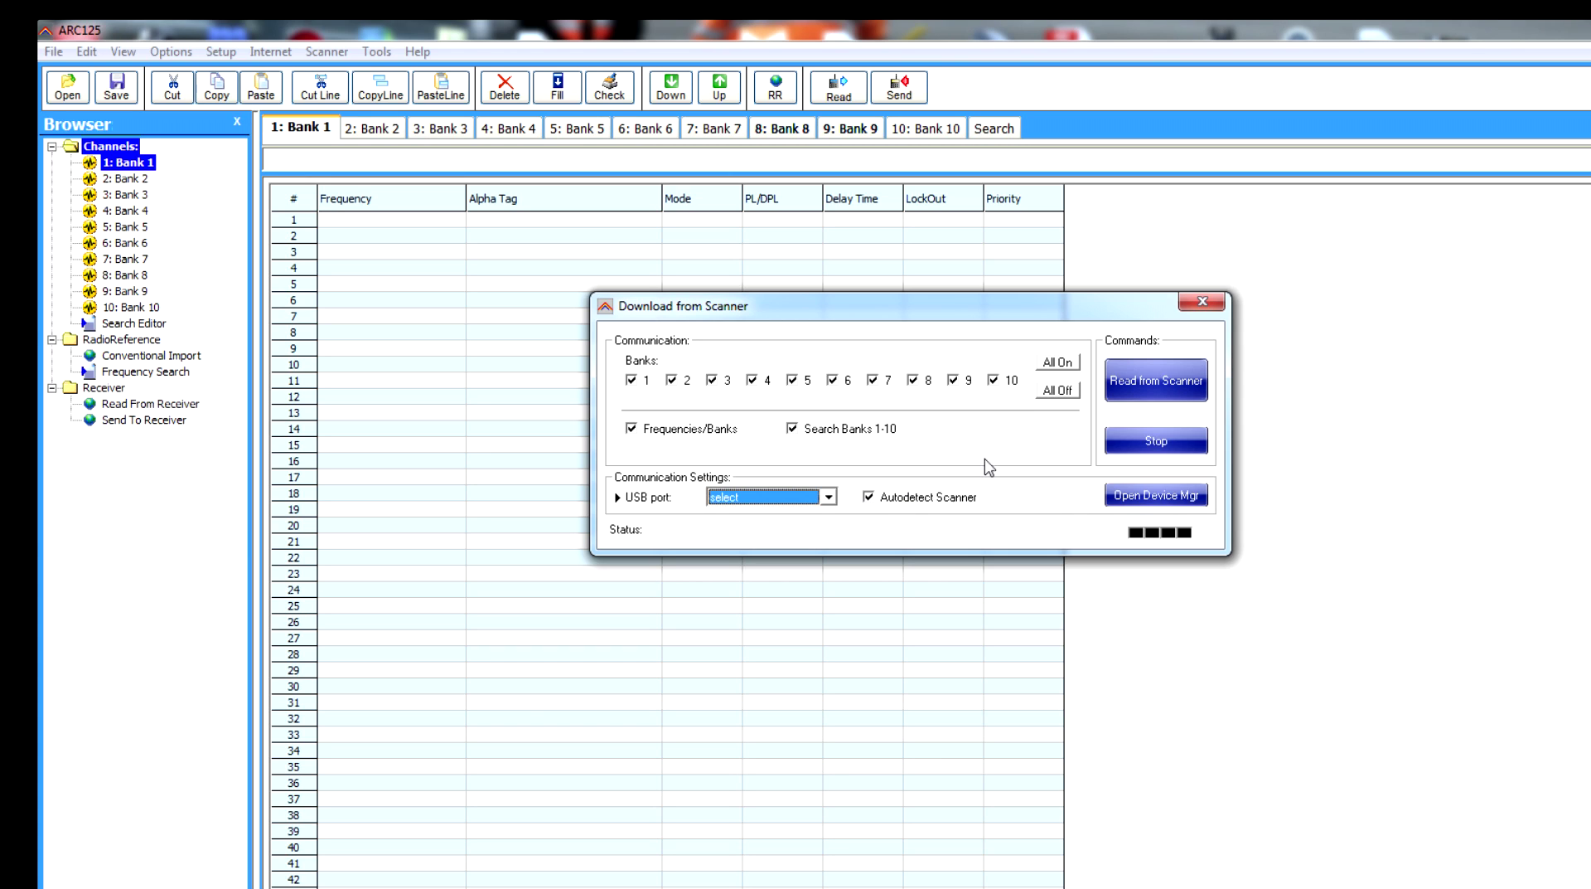
Read all banks from the scanner so Bank 1 fills with East Mids, Liverpool and Manchester airband channels.
{"action": "left_click", "coordinate": [1169, 398]}
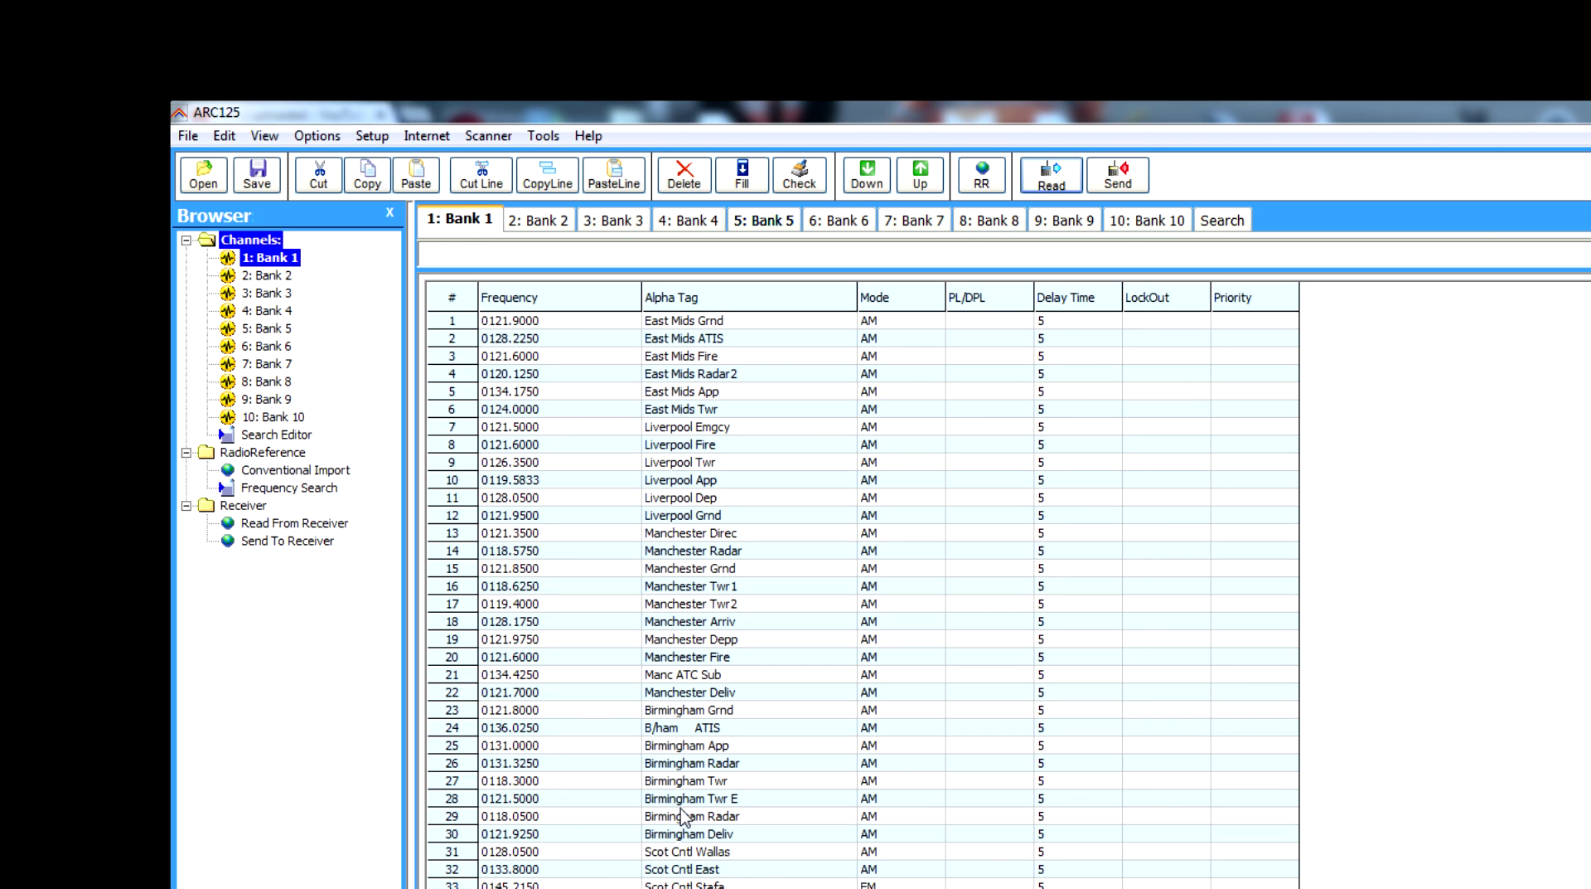
Browse the channel lists of Banks 2 through 6.
{"action": "left_click", "coordinate": [556, 232]}
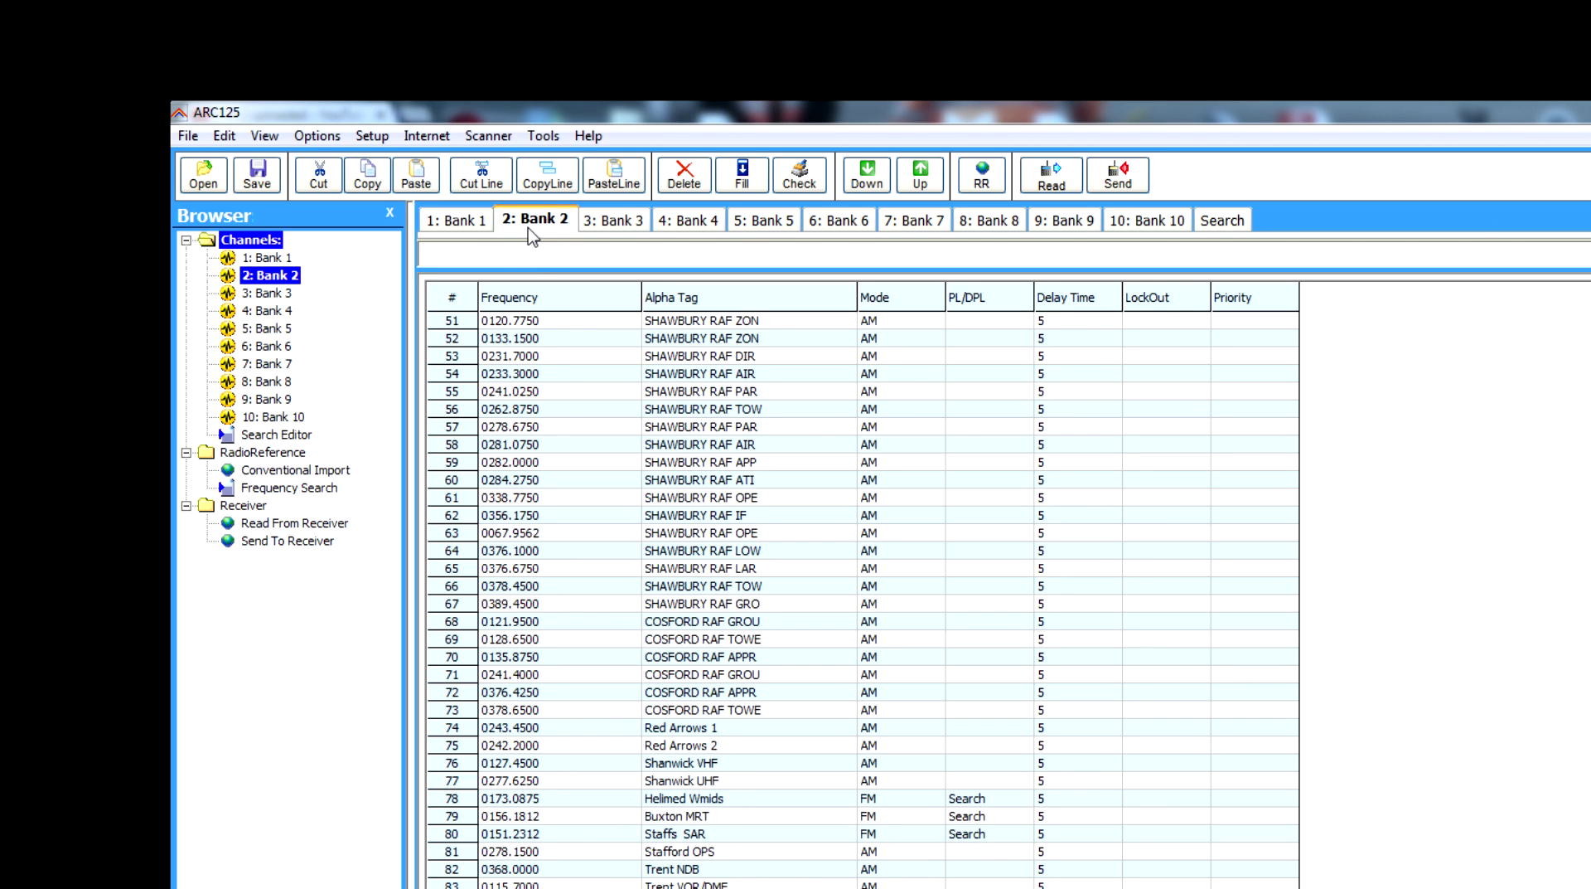
{"action": "left_click", "coordinate": [611, 225]}
{"action": "left_click", "coordinate": [688, 227]}
{"action": "left_click", "coordinate": [761, 227]}
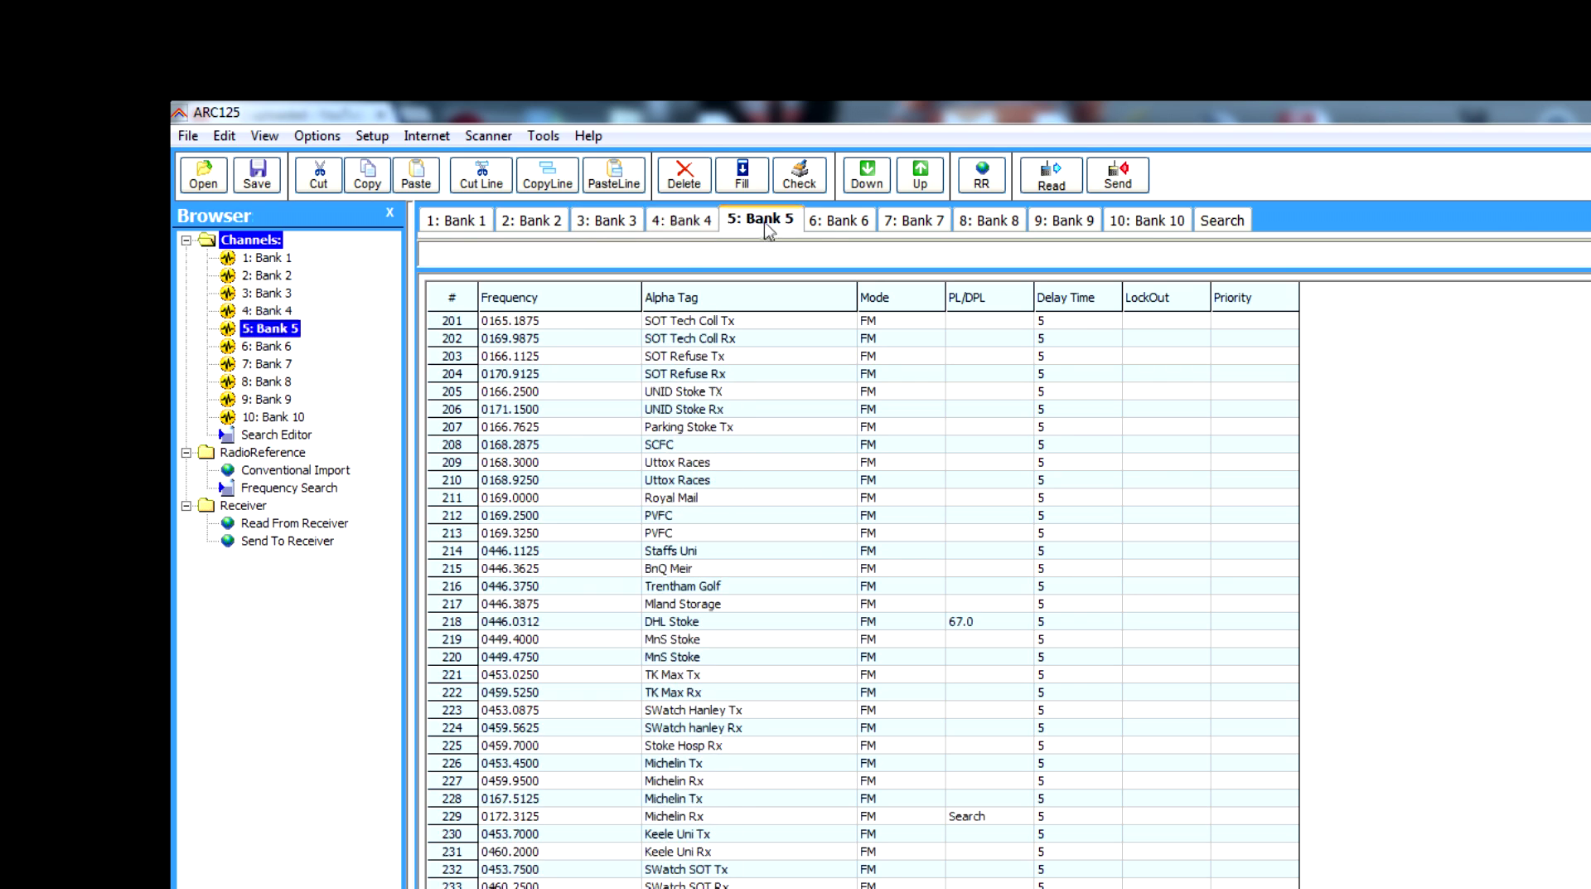
{"action": "left_click", "coordinate": [835, 236]}
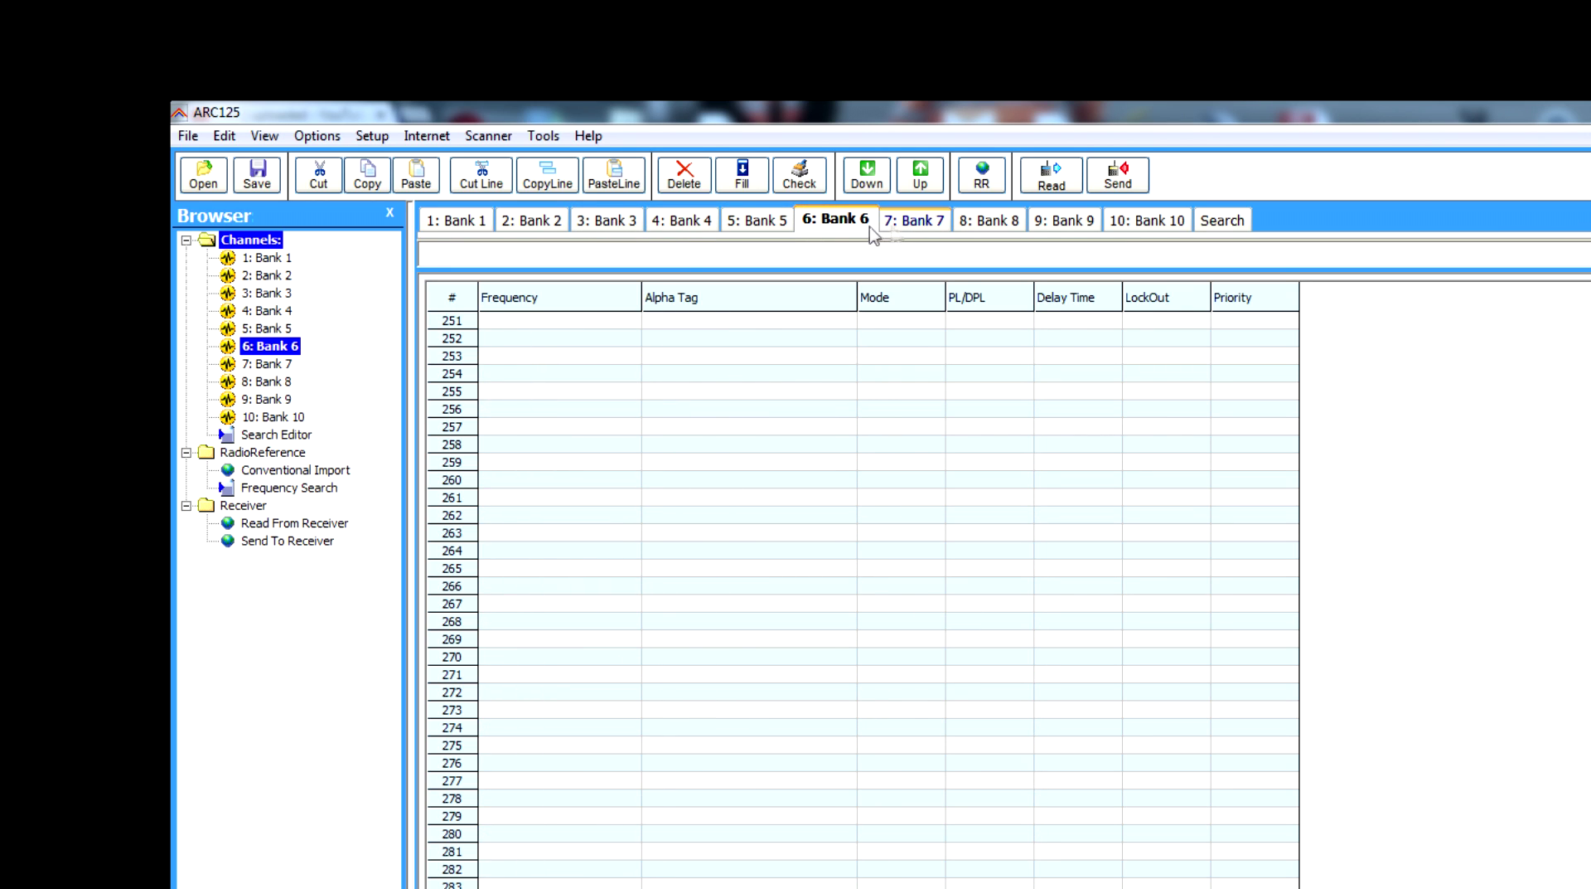
Erase the frequency, tag, mode, tone and delay of stray channel 451 in Bank 10.
{"action": "left_click", "coordinate": [1134, 224]}
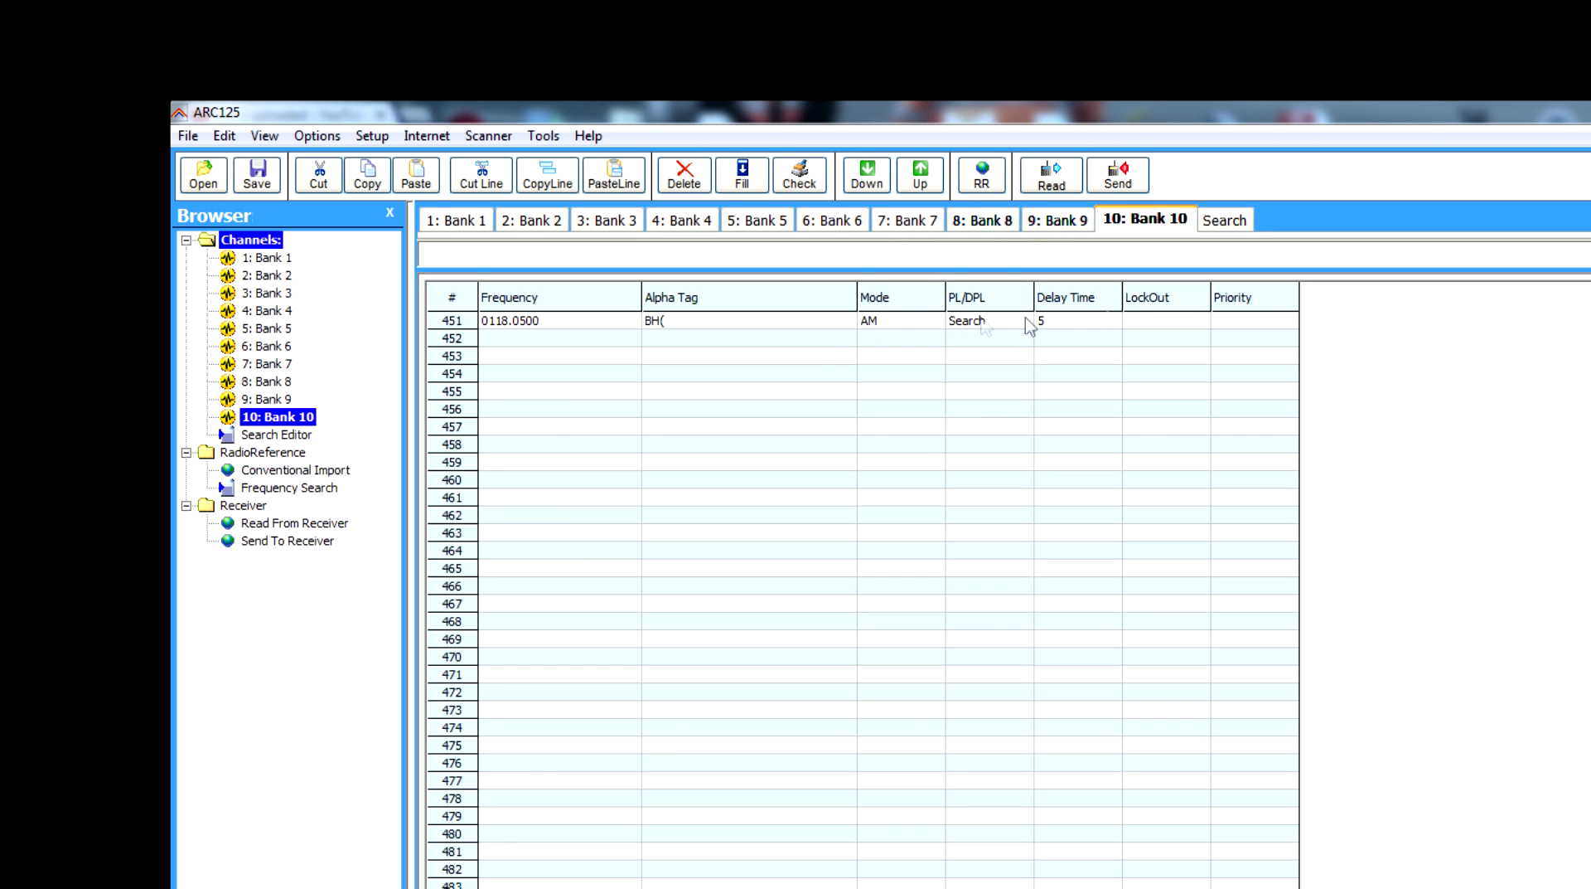
{"action": "left_click_drag", "start_coordinate": [1110, 321], "coordinate": [547, 329]}
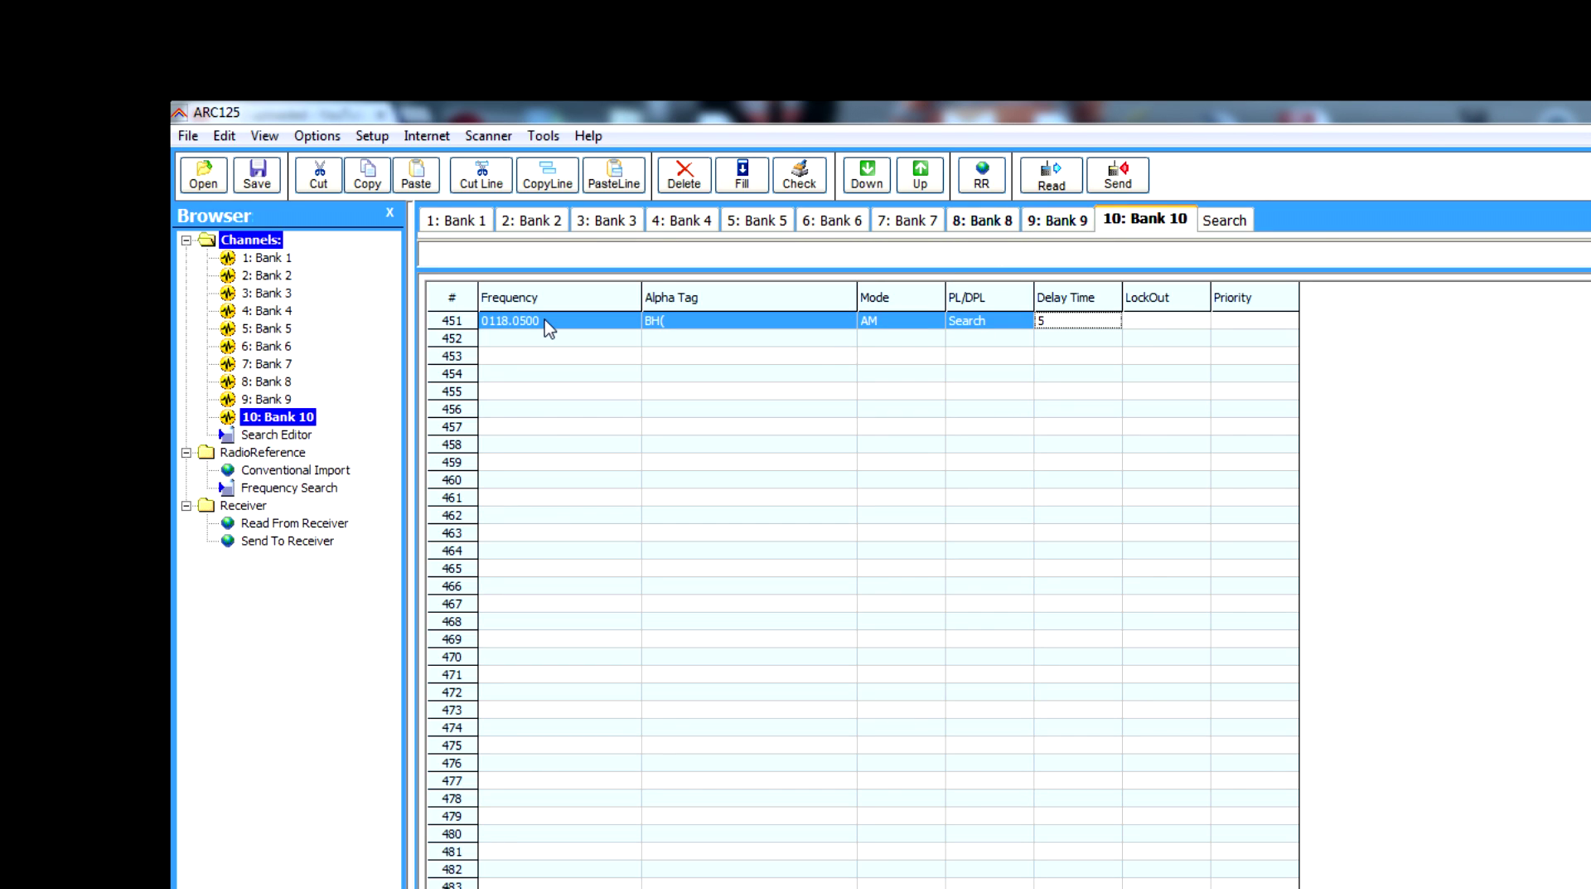
{"action": "left_click", "coordinate": [559, 336]}
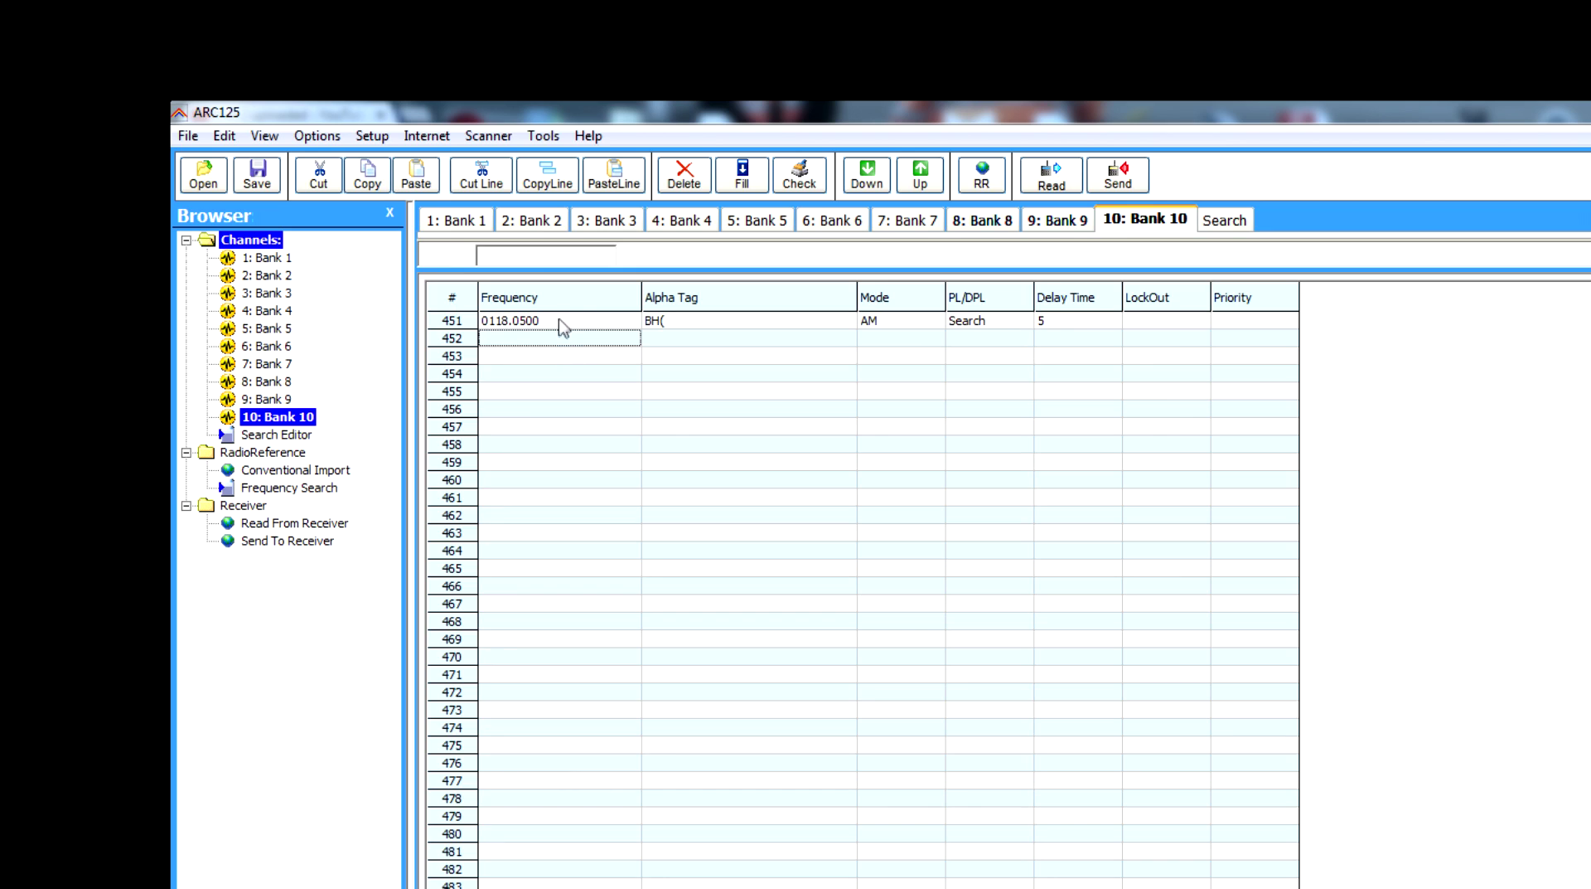
{"action": "left_click", "coordinate": [553, 305]}
{"action": "left_click", "coordinate": [557, 321]}
{"action": "left_click", "coordinate": [675, 325]}
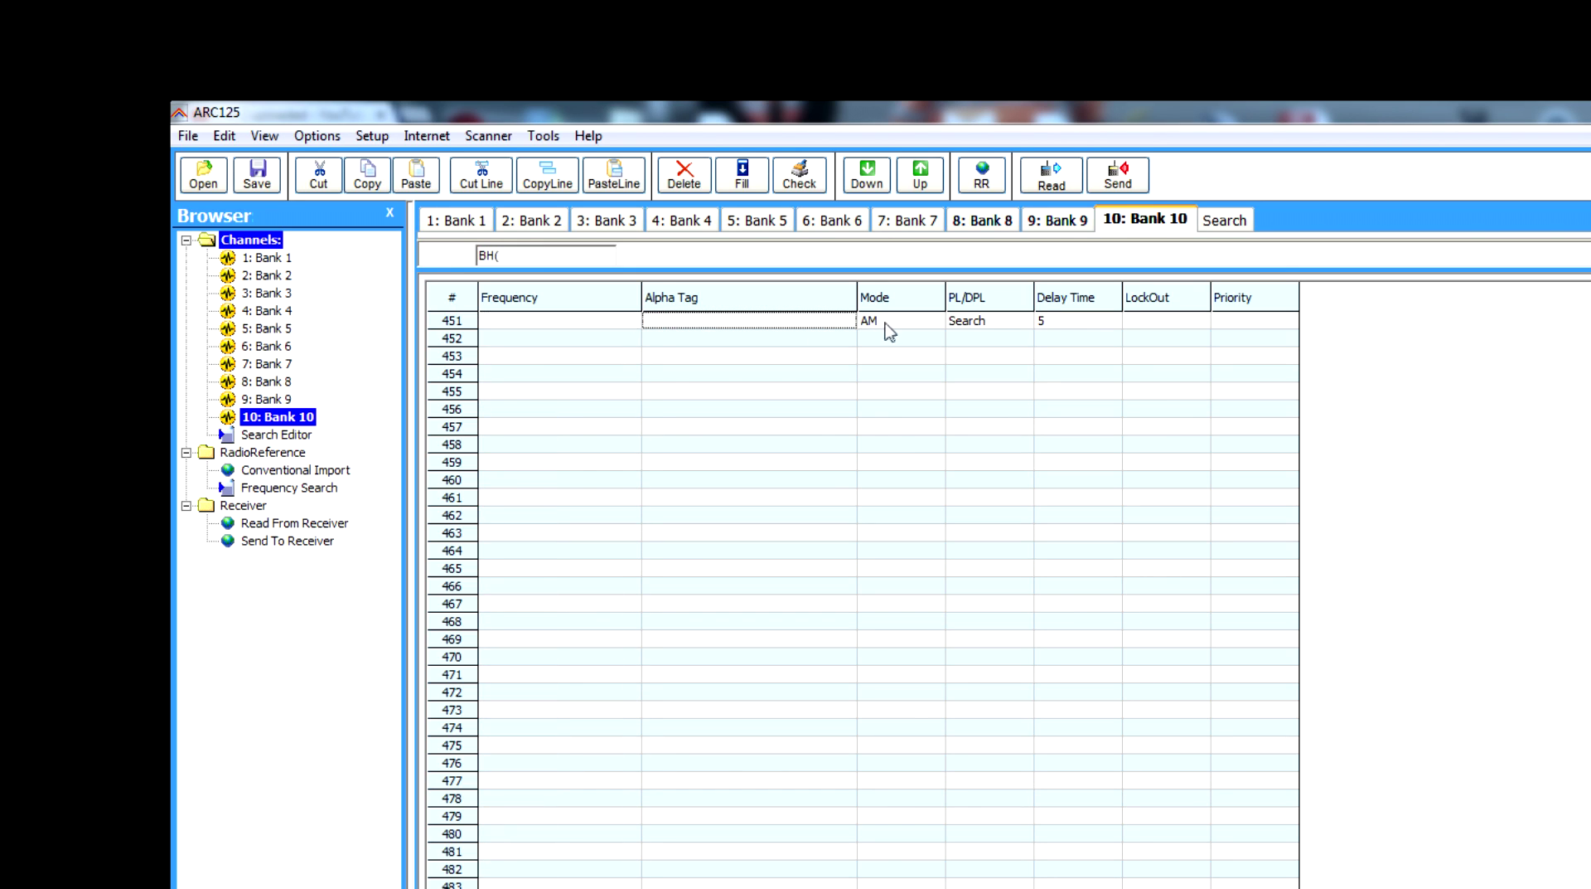
{"action": "left_click", "coordinate": [888, 325]}
{"action": "left_click", "coordinate": [988, 331]}
{"action": "left_click", "coordinate": [1038, 330]}
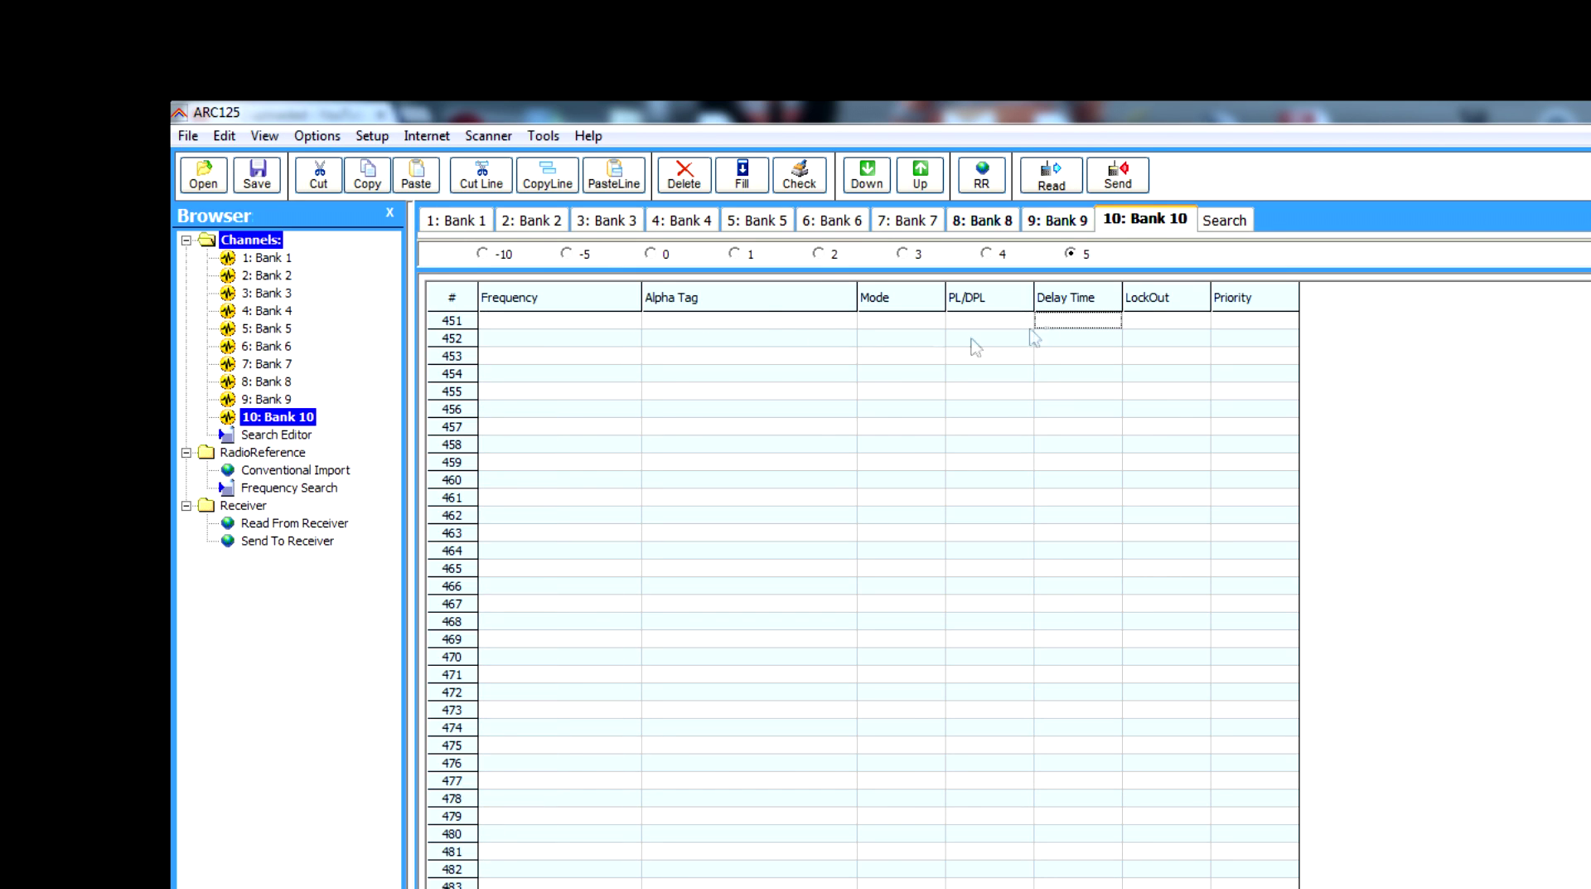
Return to the empty Bank 6 list and start editing channel 251's frequency.
{"action": "left_click", "coordinate": [839, 222]}
{"action": "left_click", "coordinate": [758, 220]}
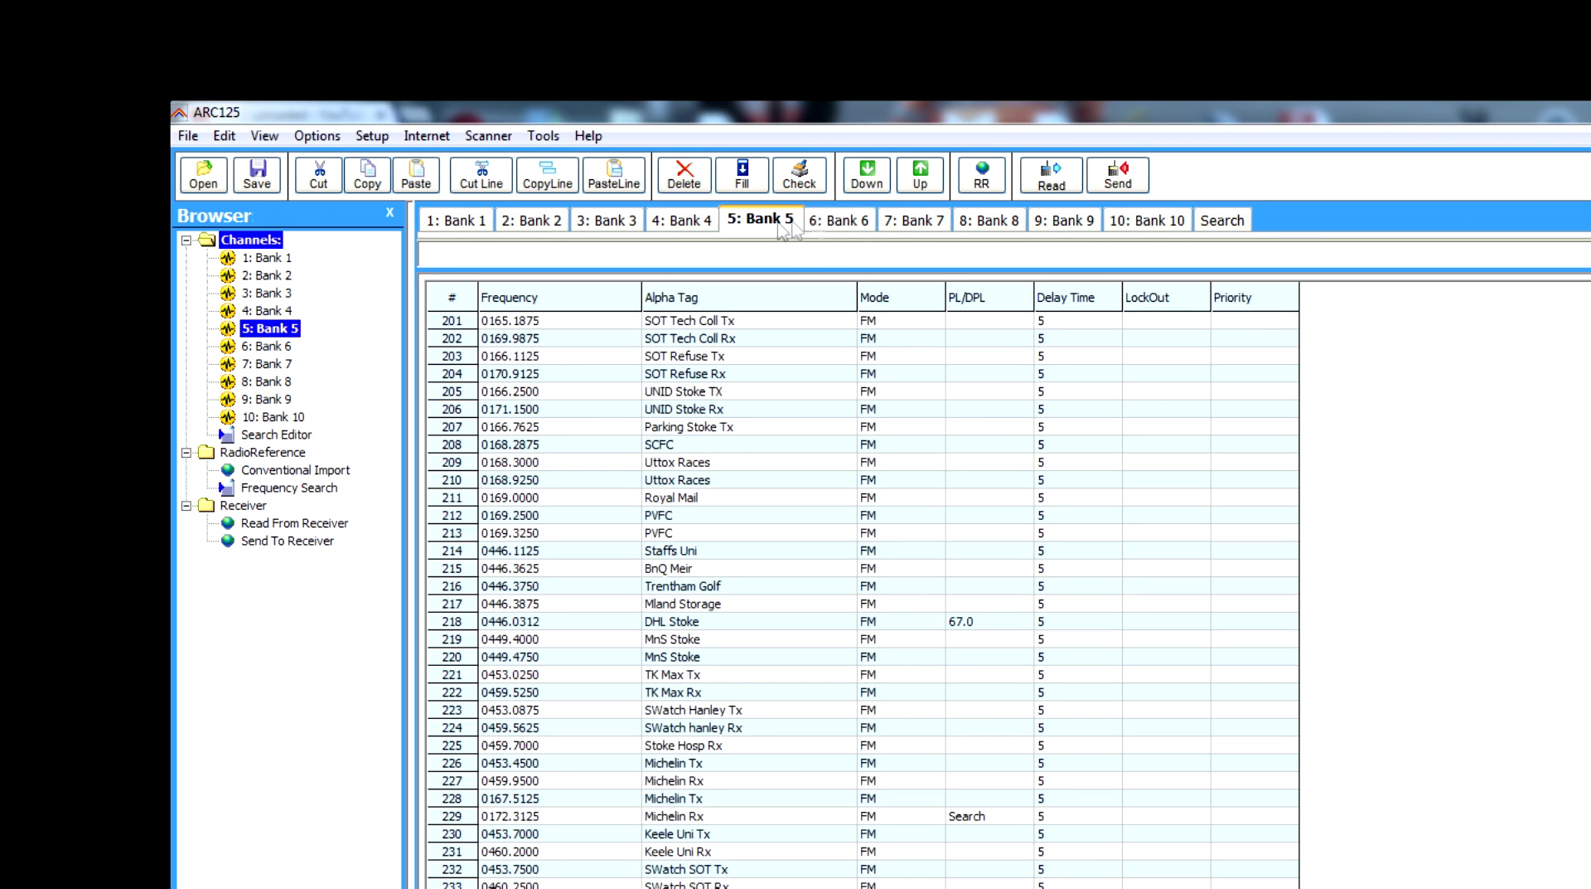
{"action": "left_click", "coordinate": [839, 222]}
{"action": "left_click", "coordinate": [519, 323]}
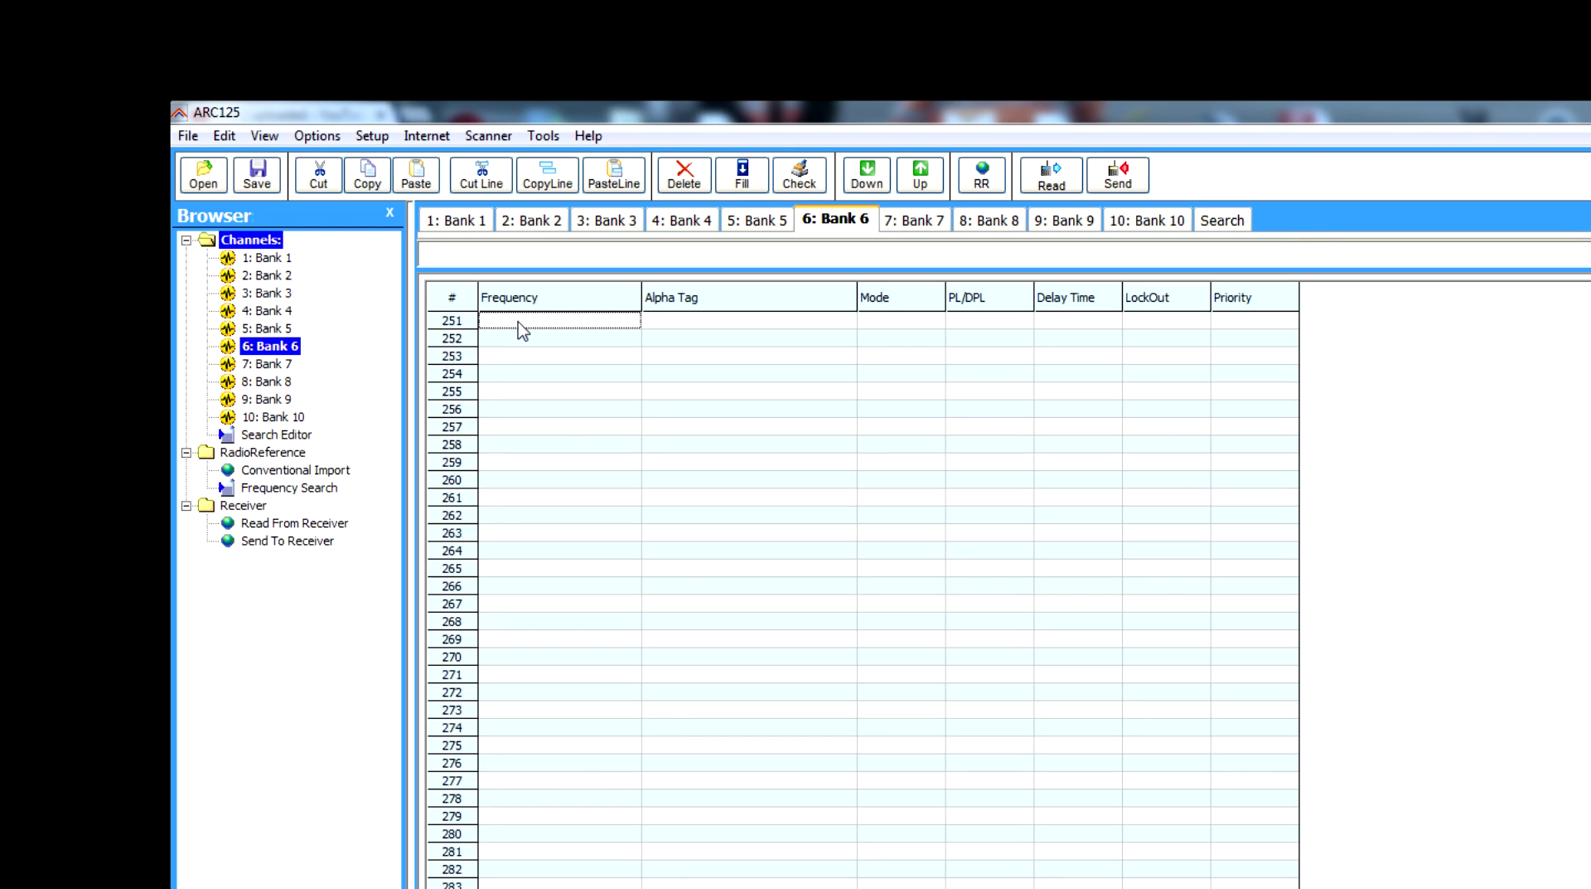
Enter frequency 123.4500 and alpha tag 'driverfilms twt' for Bank 6 channel 251.
{"action": "type", "text": "123"}
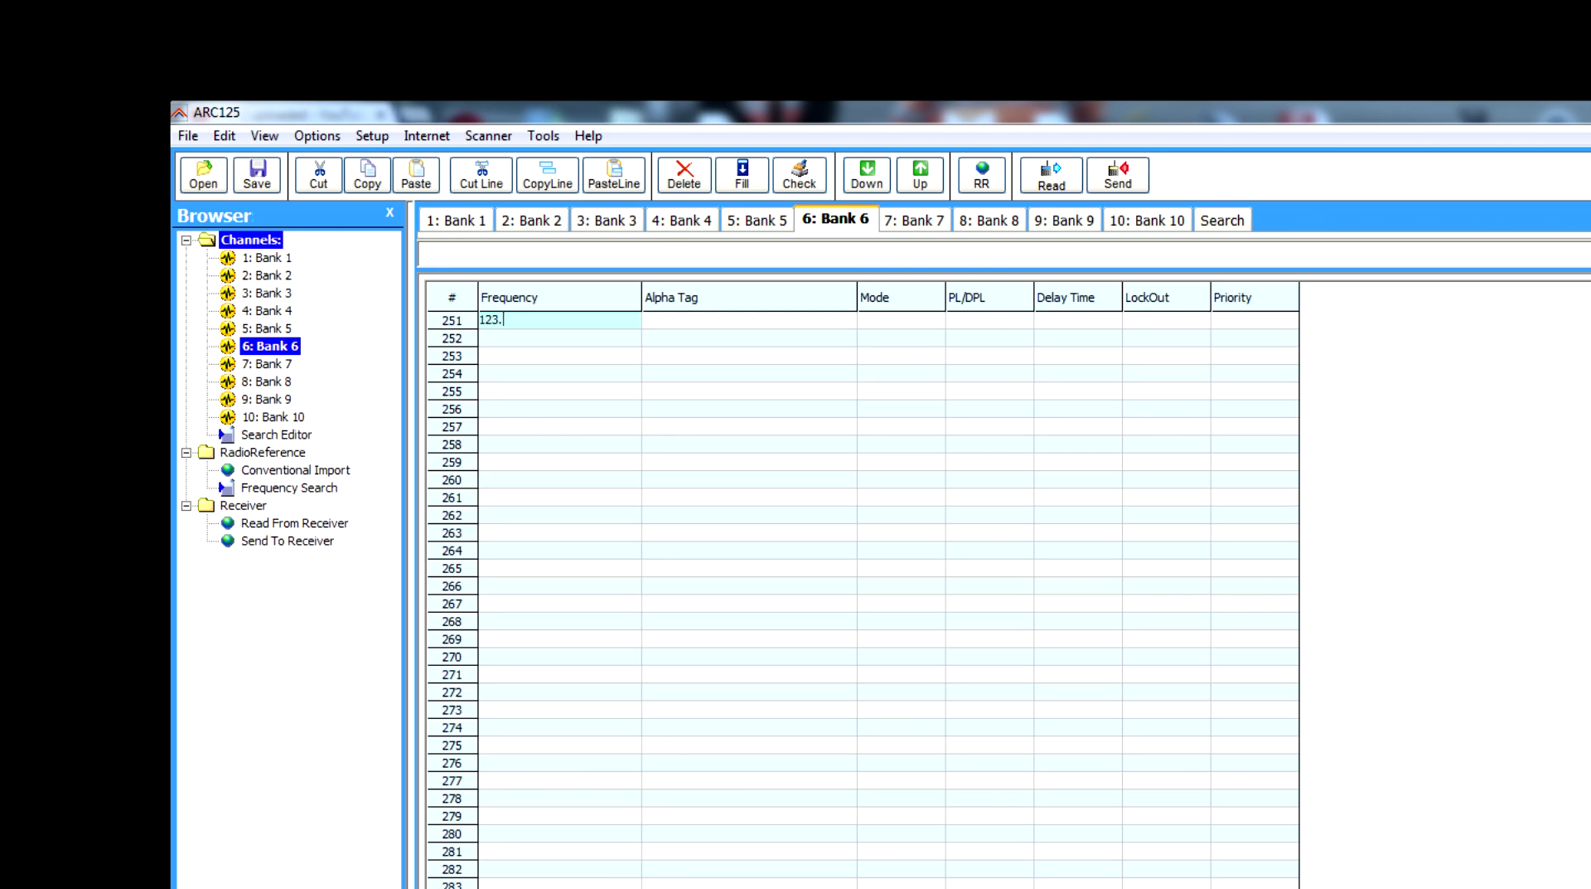
{"action": "type", "text": ".456"}
{"action": "left_click", "coordinate": [718, 326]}
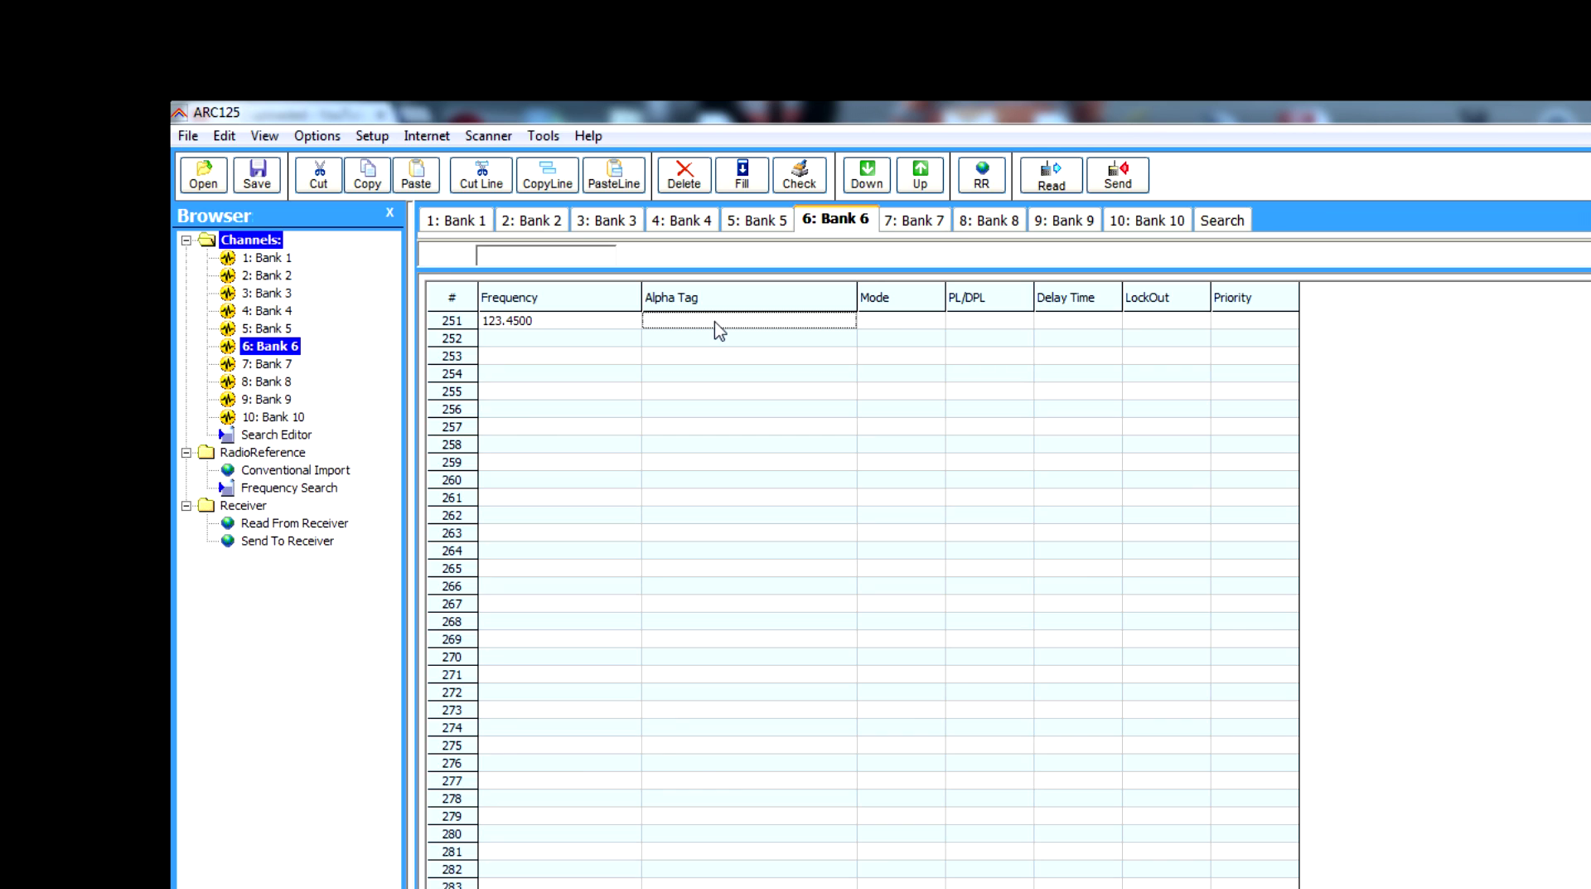
{"action": "type", "text": "driverfi"}
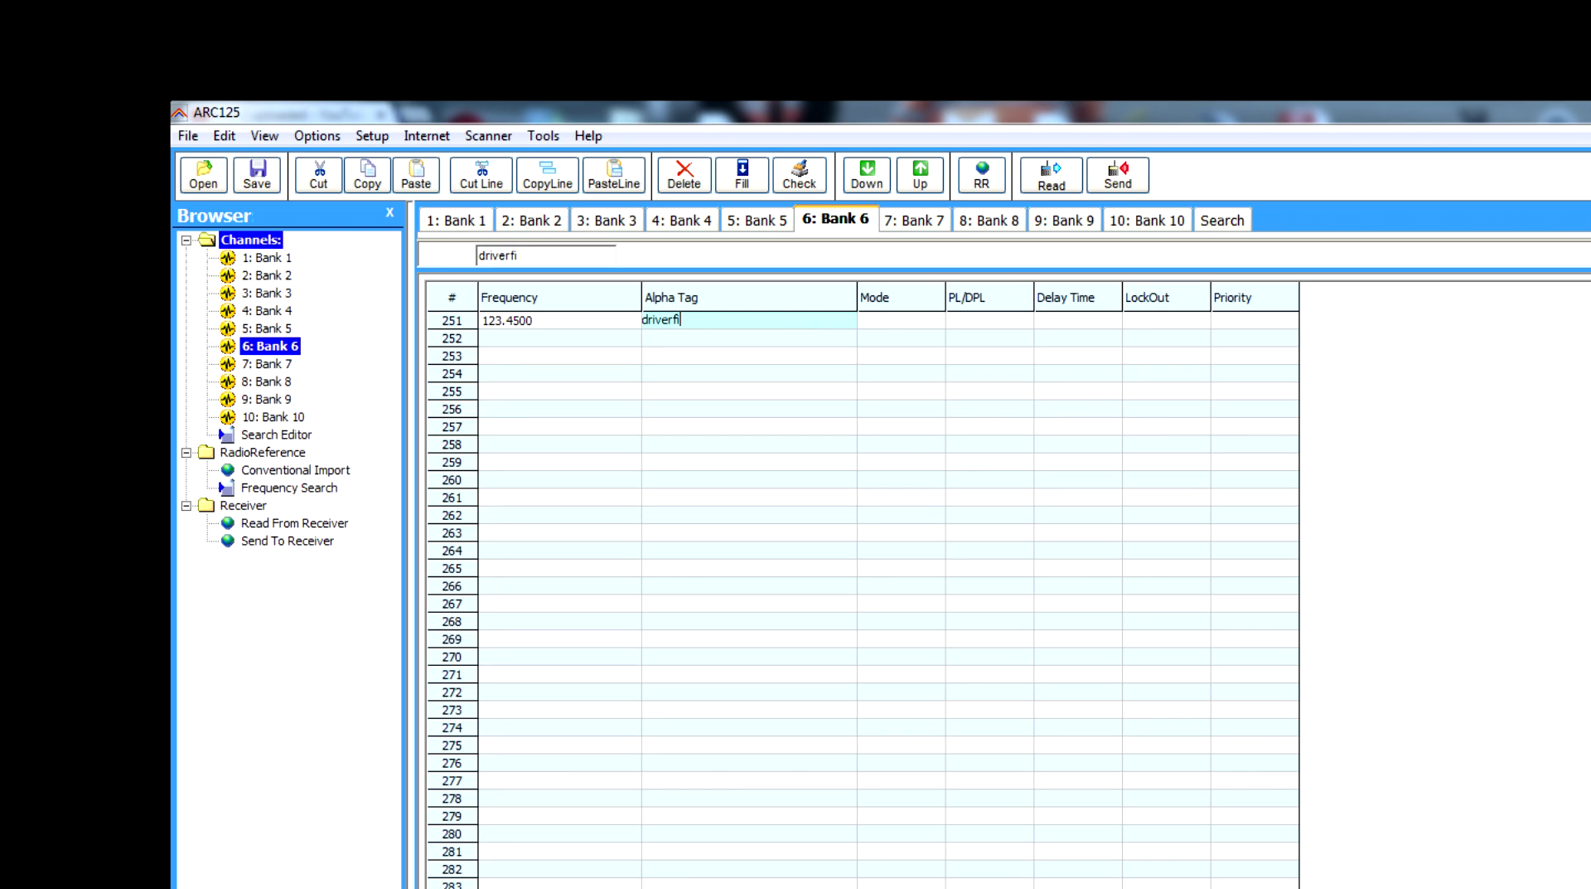
{"action": "type", "text": "lms"}
{"action": "type", "text": "SW t"}
{"action": "type", "text": "w"}
{"action": "key", "text": "BackSpace"}
{"action": "key", "text": "BackSpace"}
{"action": "key", "text": "BackSpace"}
{"action": "key", "text": "BackSpace"}
{"action": "key", "text": "BackSpace"}
{"action": "type", "text": "twt"}
{"action": "left_click", "coordinate": [896, 320]}
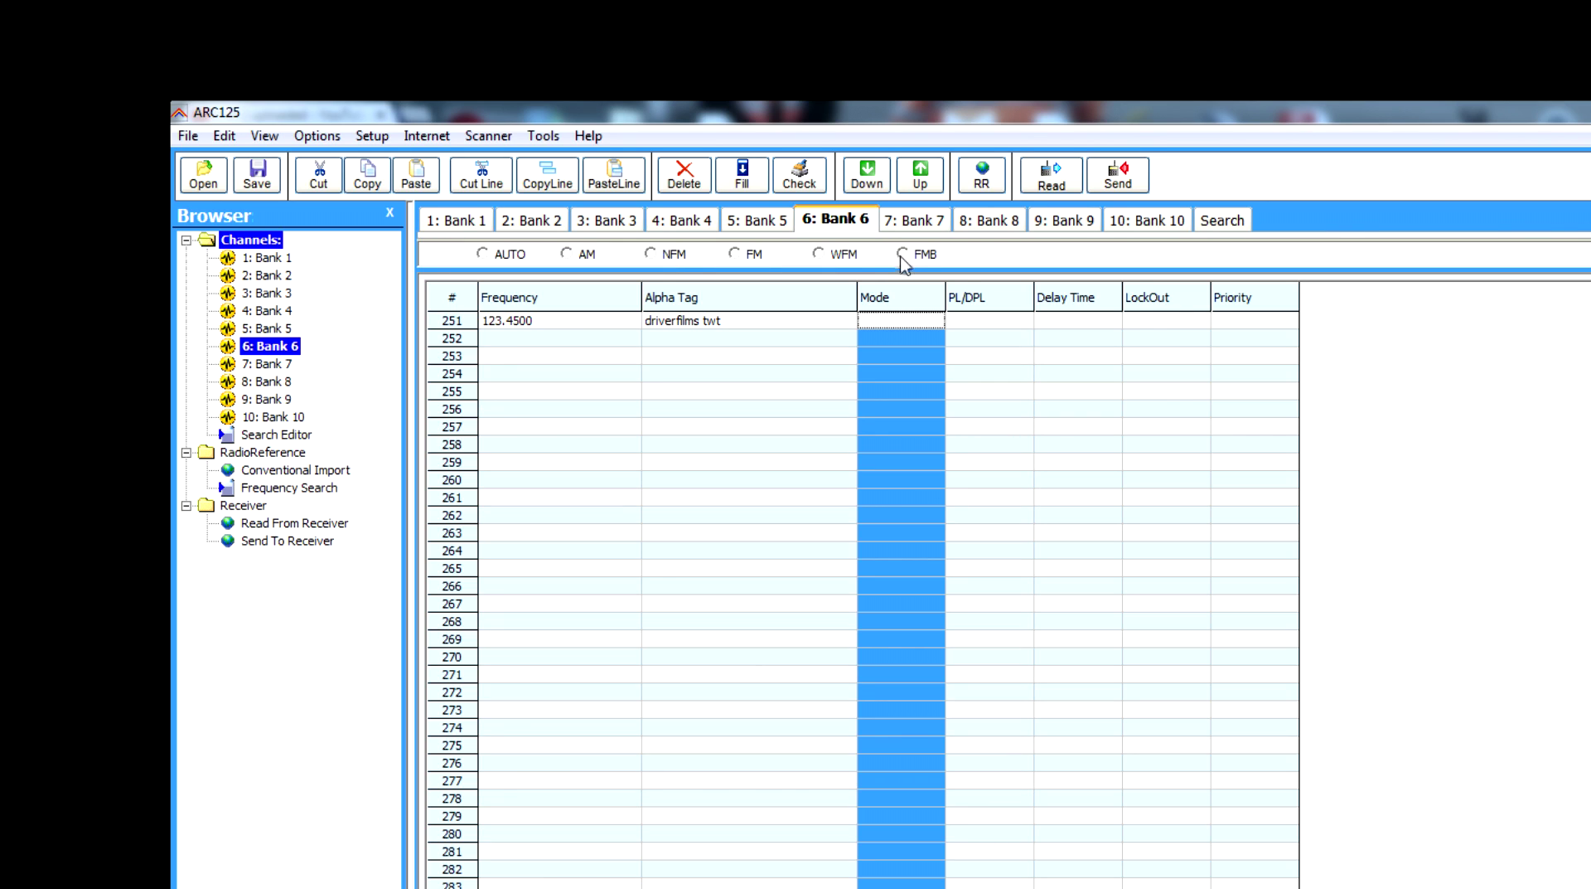
Set channel 251's receive mode to AUTO and its tone to Search.
{"action": "left_click", "coordinate": [482, 254]}
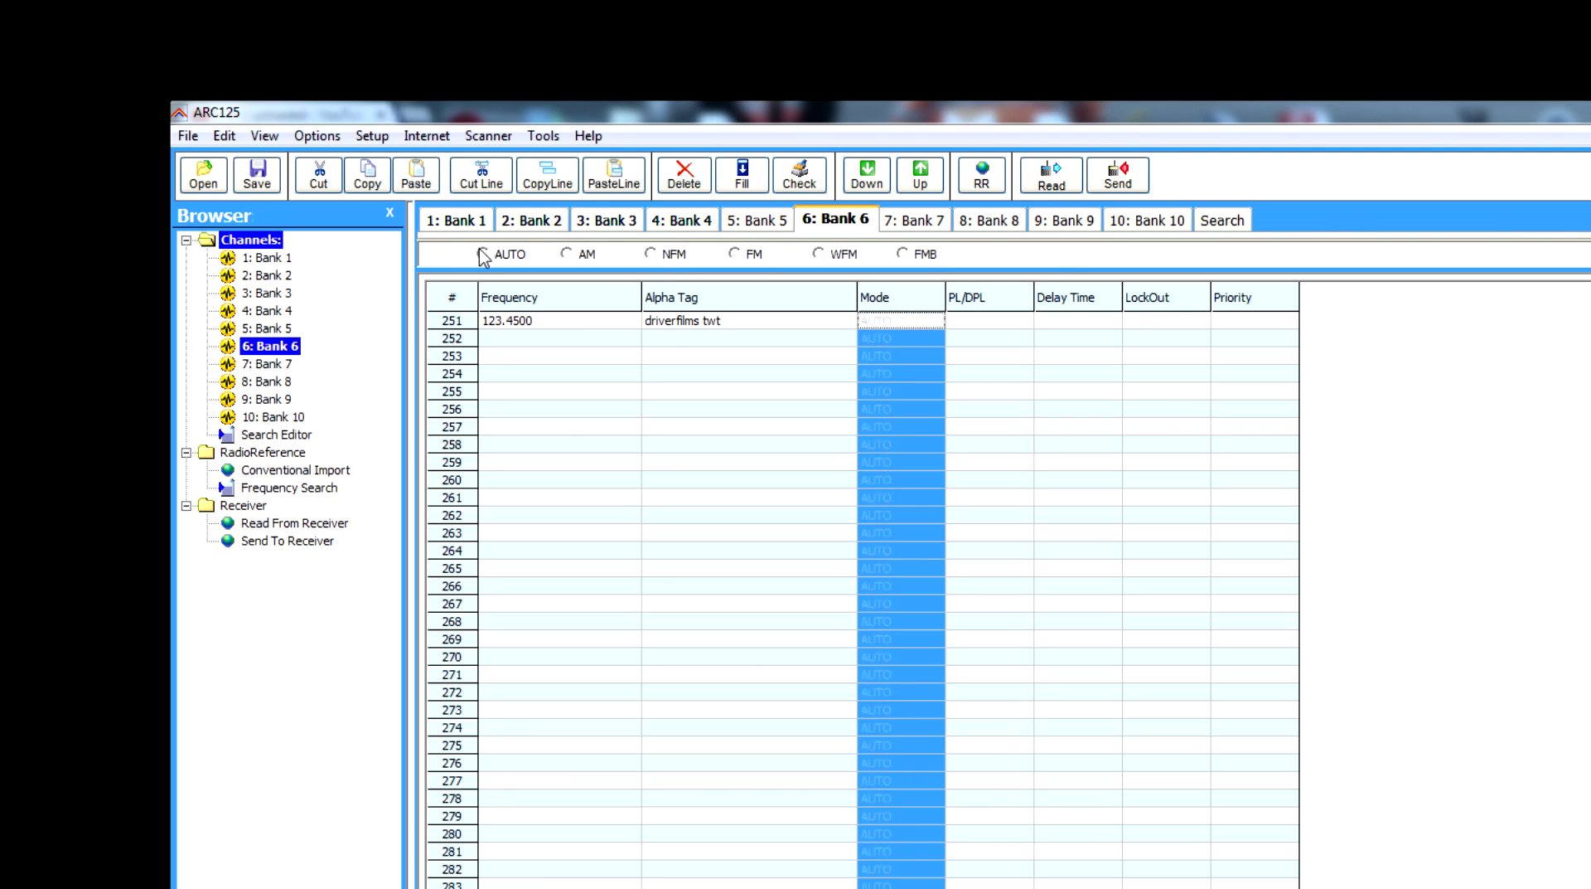
{"action": "left_click", "coordinate": [995, 323]}
{"action": "left_click", "coordinate": [1021, 323]}
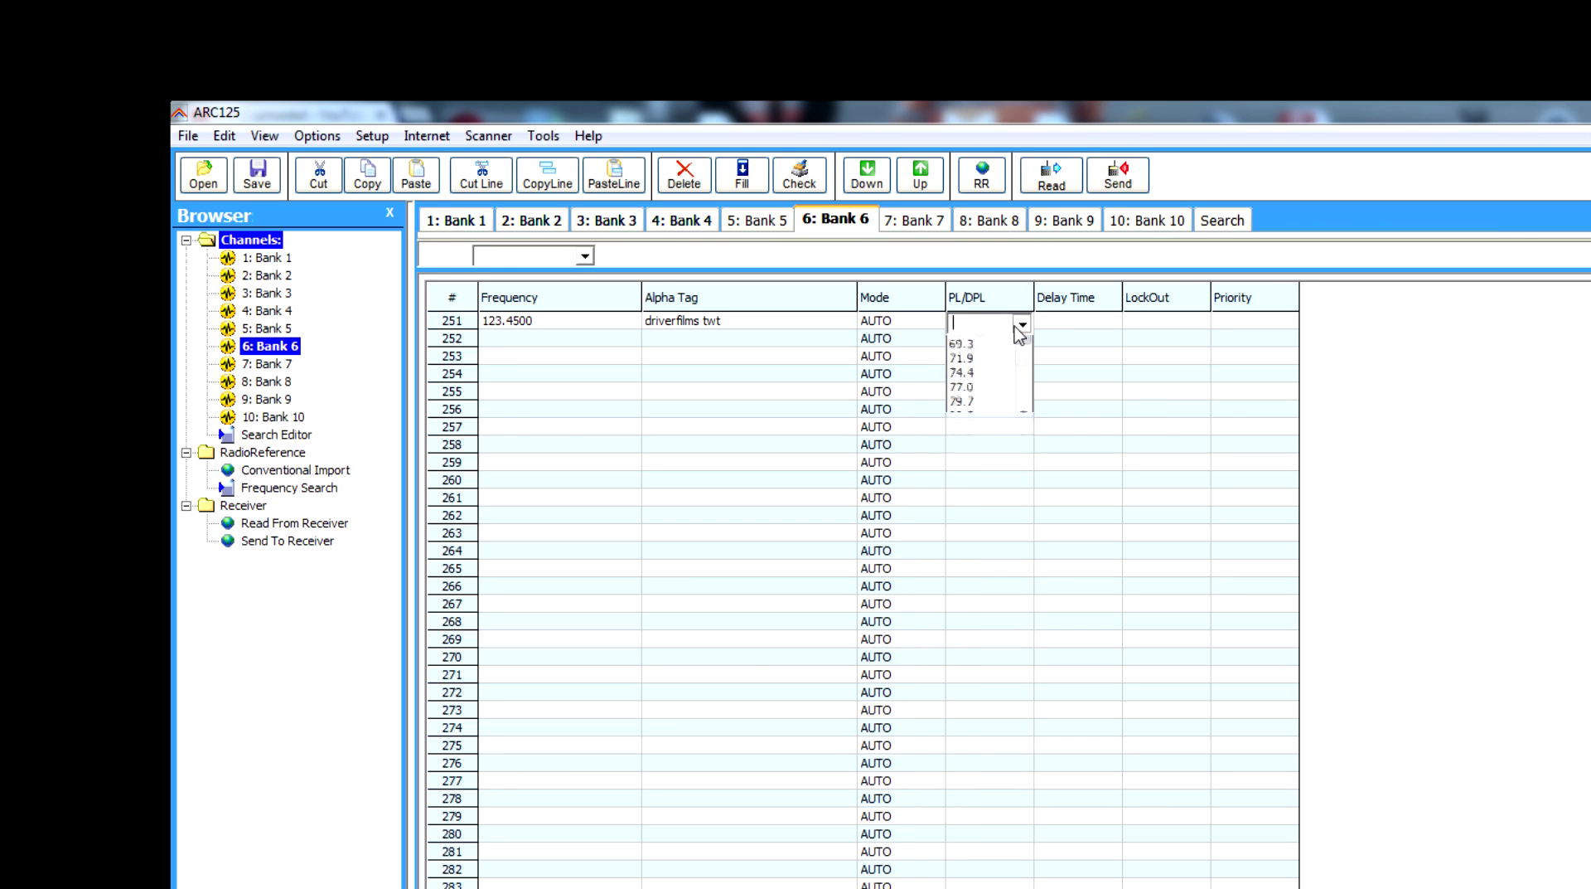
{"action": "left_click", "coordinate": [971, 344]}
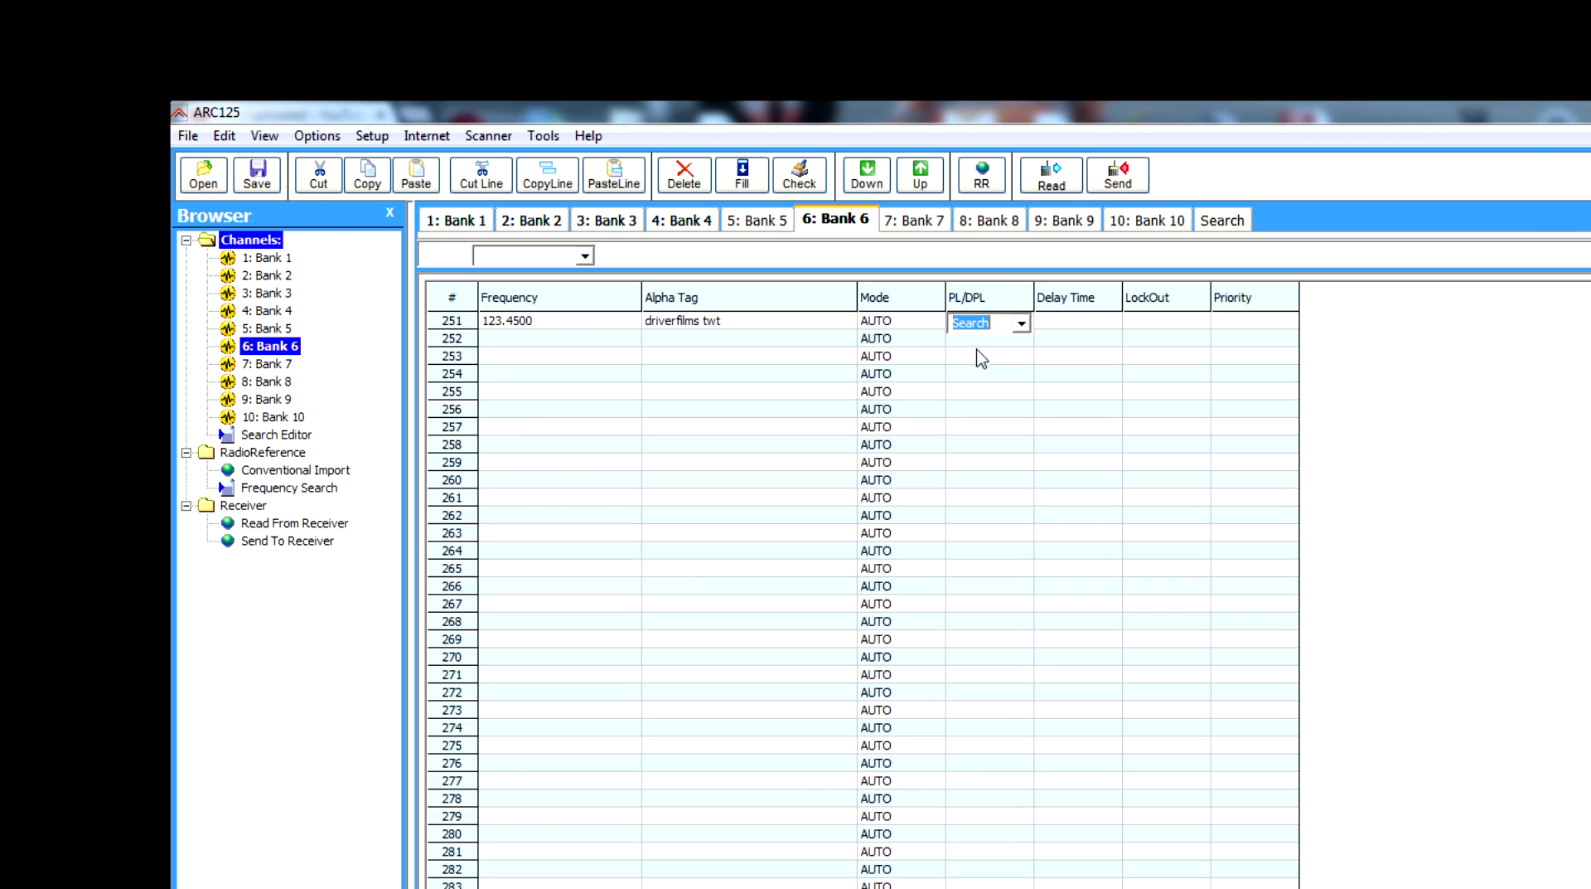
Give channel 251 a delay time of 5 and turn priority on.
{"action": "left_click", "coordinate": [1051, 326]}
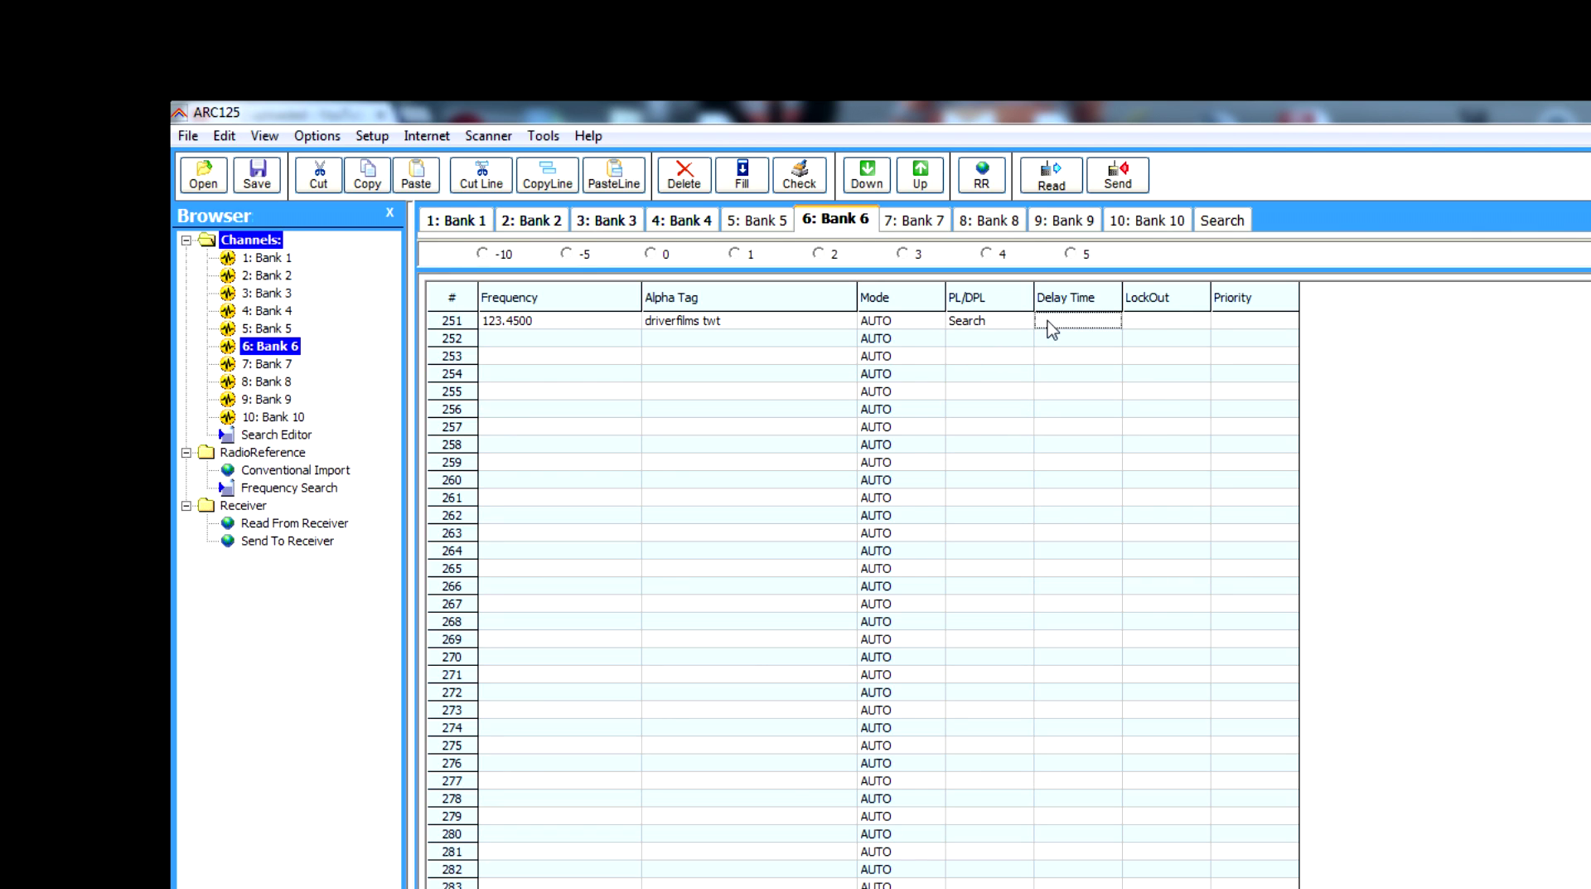
{"action": "left_click", "coordinate": [1071, 254]}
{"action": "left_click", "coordinate": [1157, 326]}
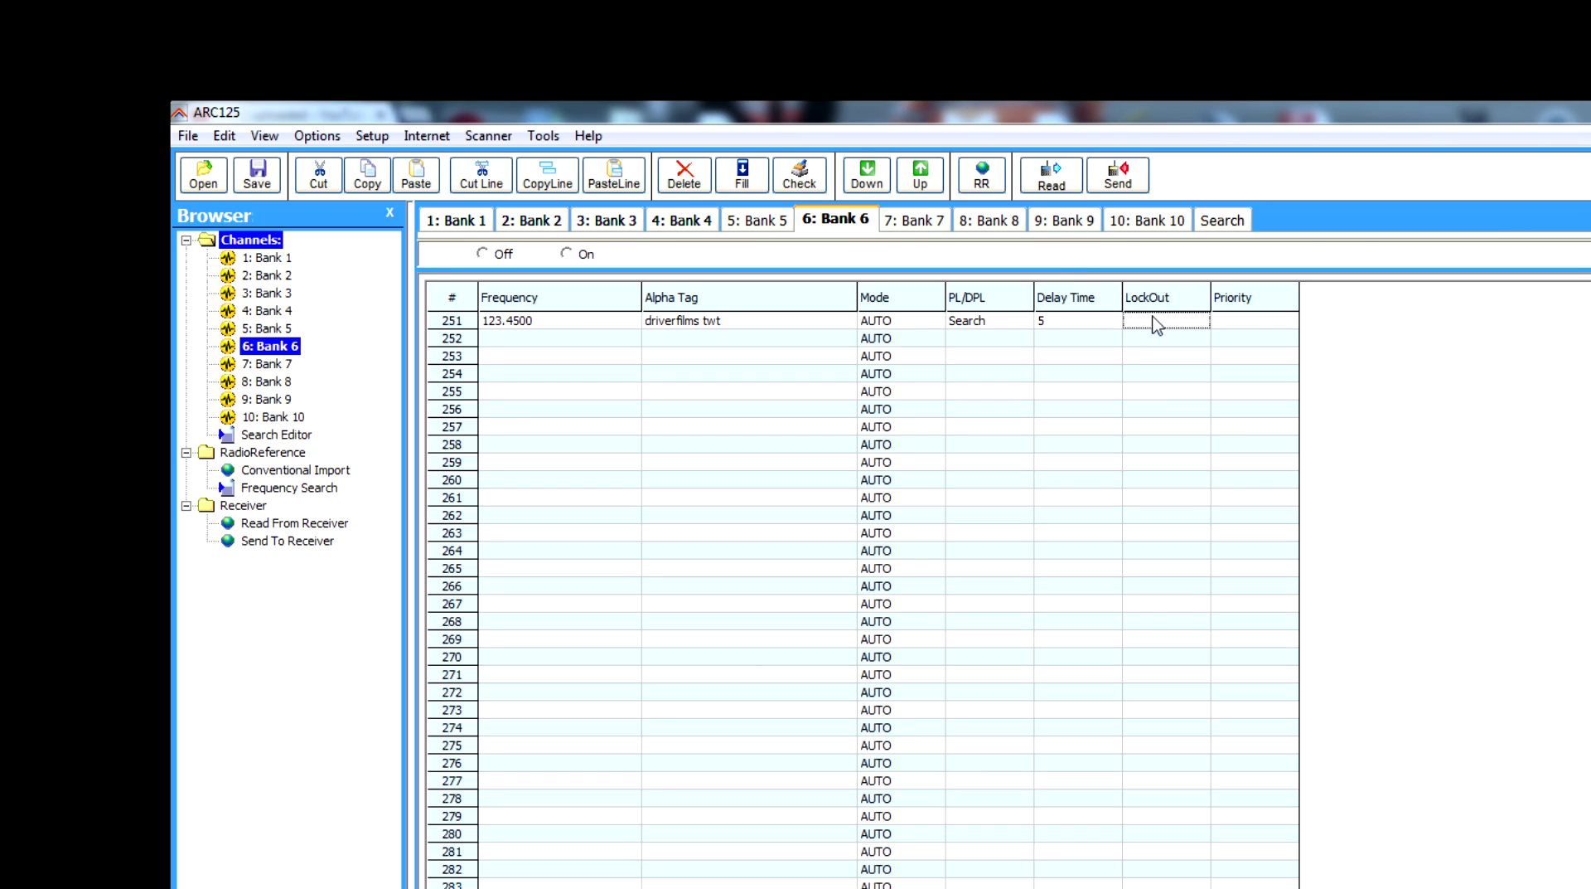
{"action": "left_click", "coordinate": [1258, 325]}
{"action": "left_click_drag", "start_coordinate": [506, 356], "coordinate": [527, 802]}
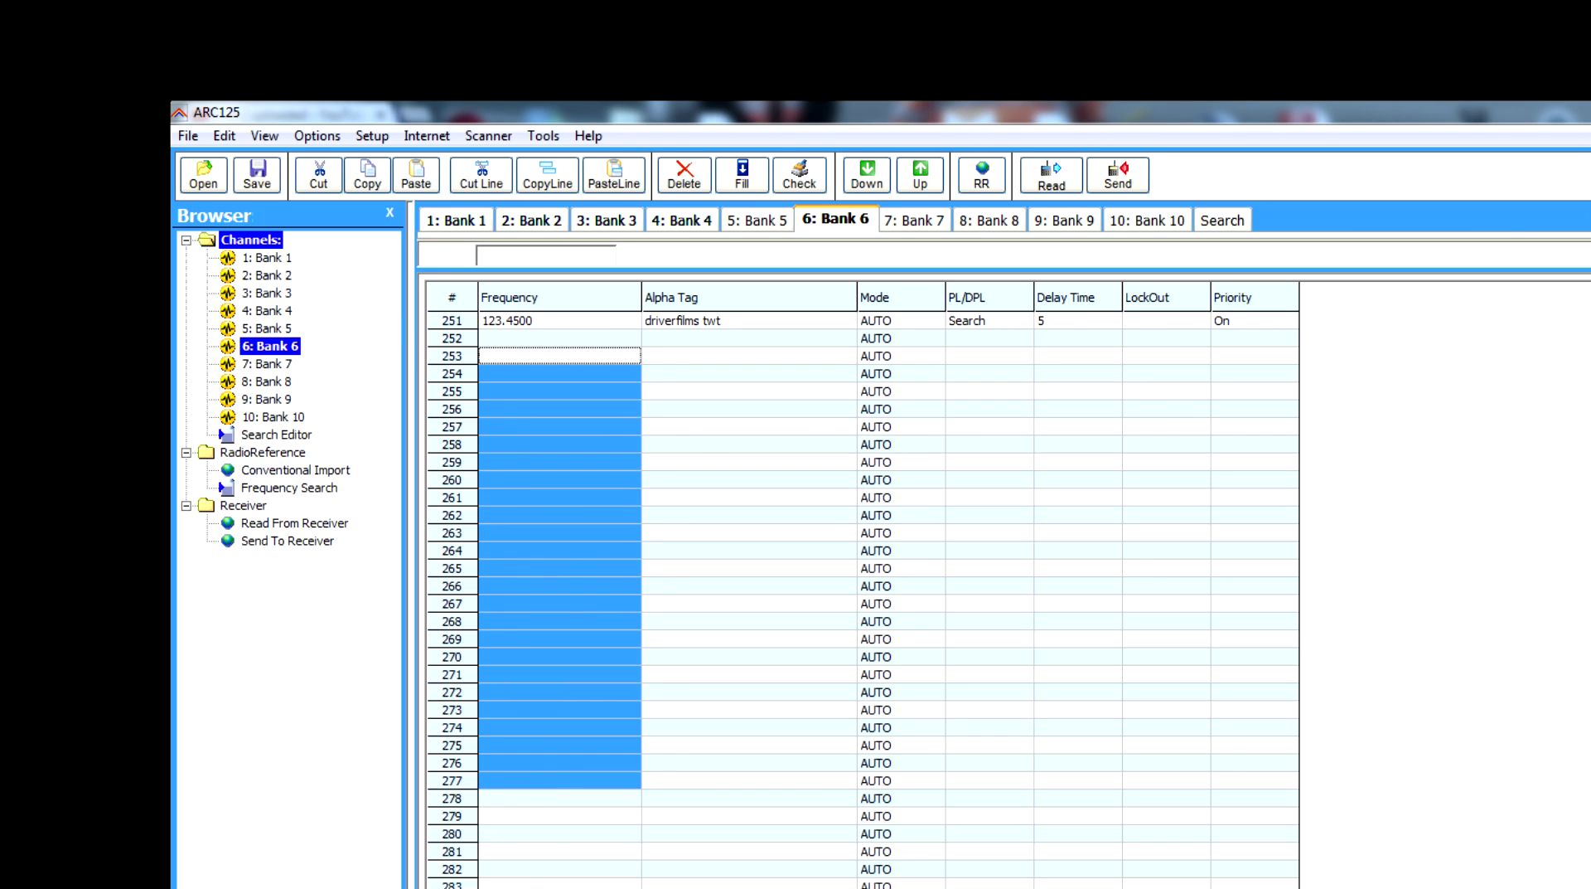
{"action": "left_click_drag", "start_coordinate": [580, 884], "coordinate": [625, 420]}
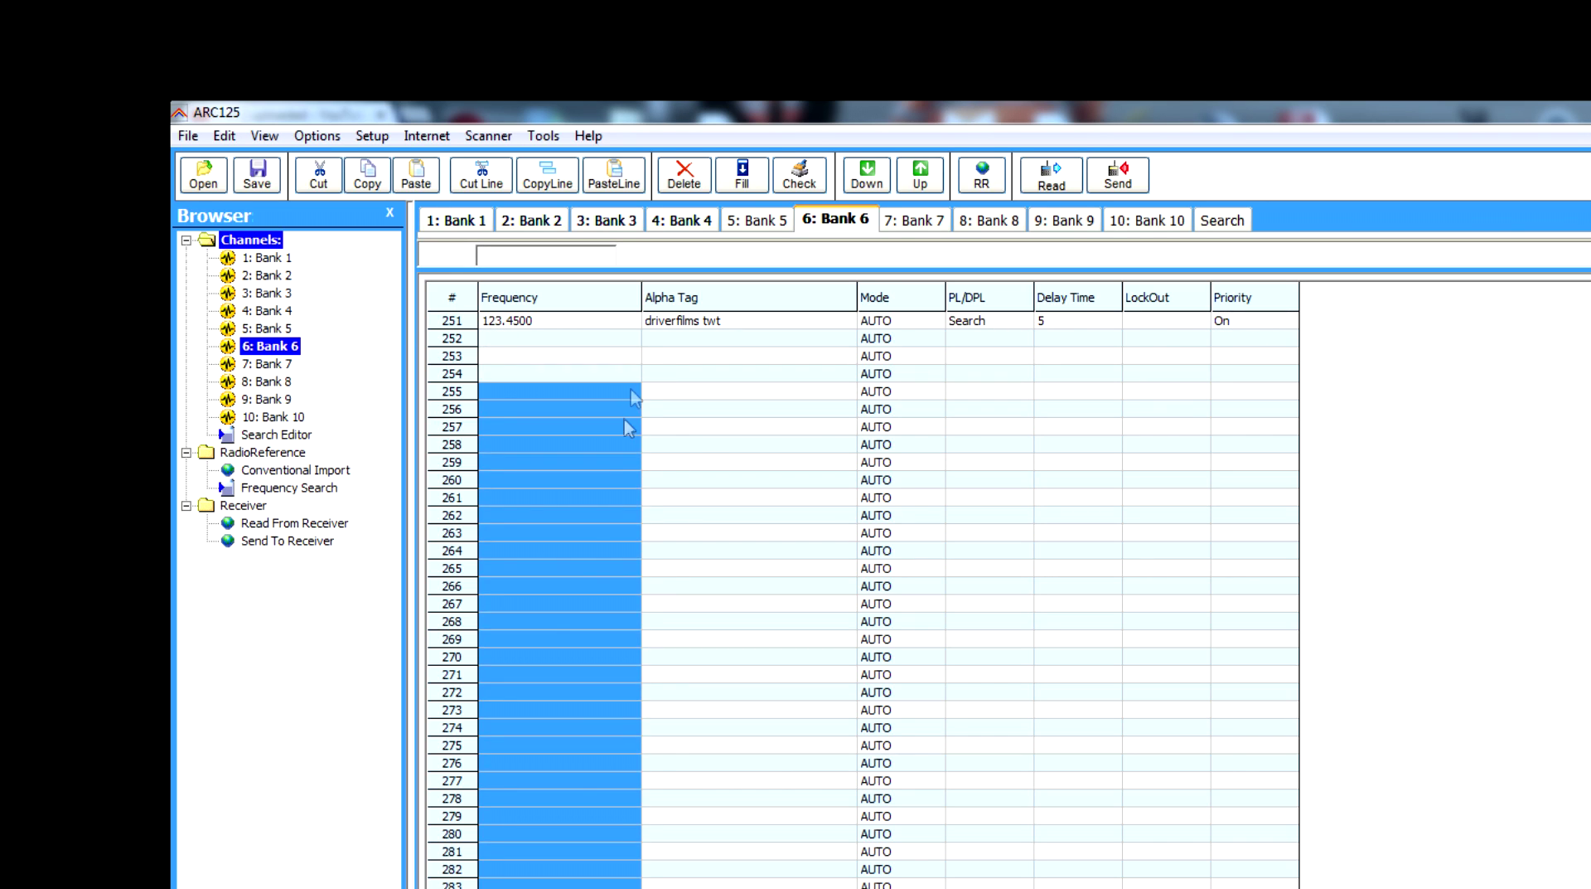
{"action": "left_click", "coordinate": [438, 223]}
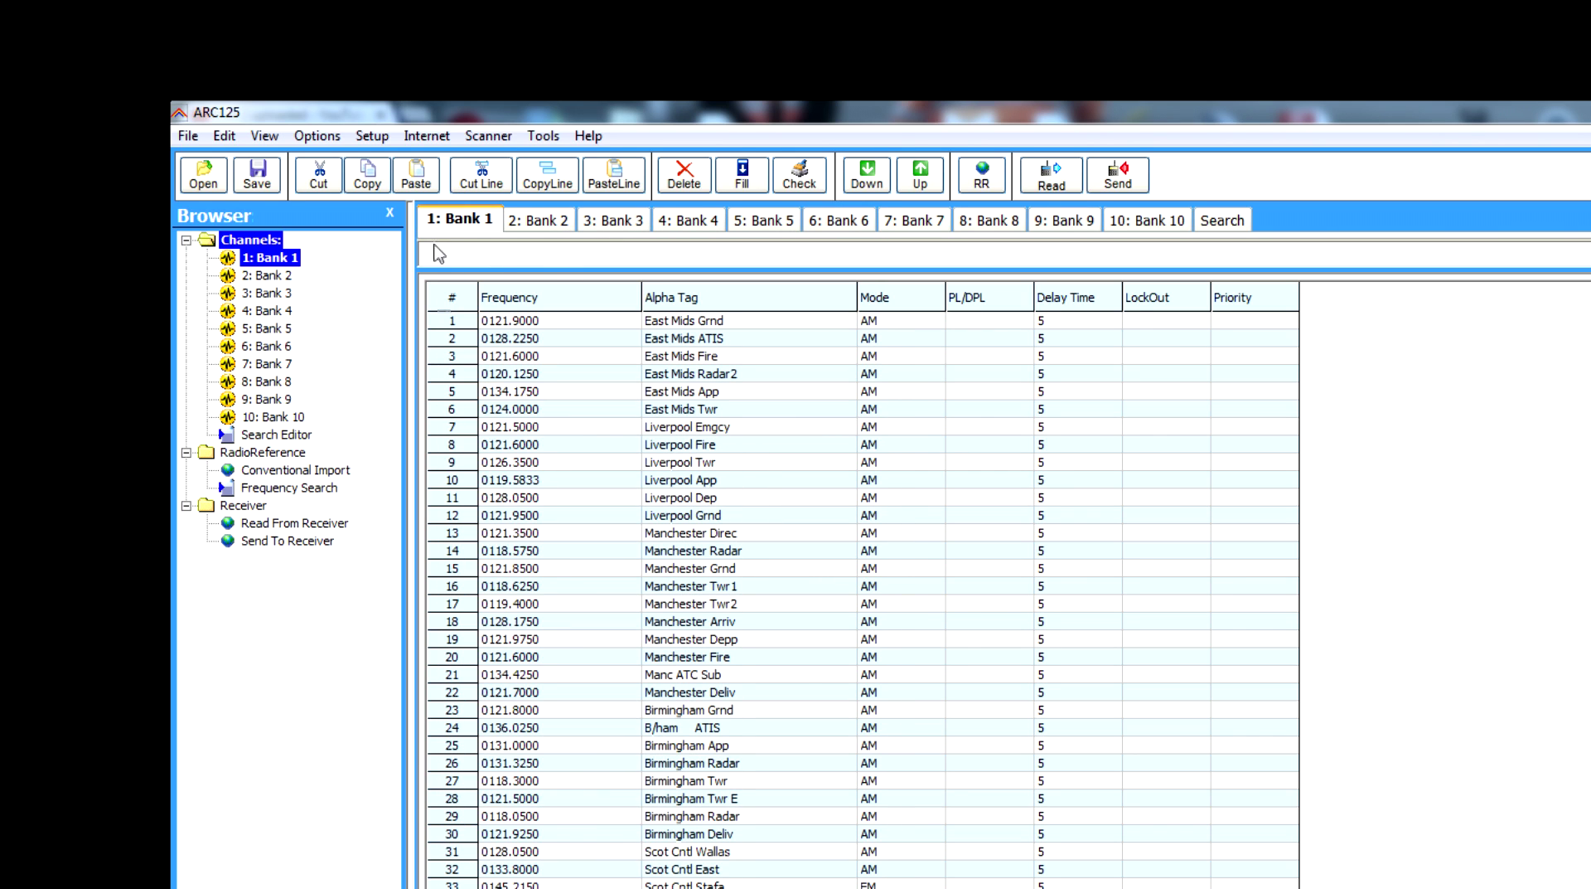
{"action": "left_click", "coordinate": [837, 222]}
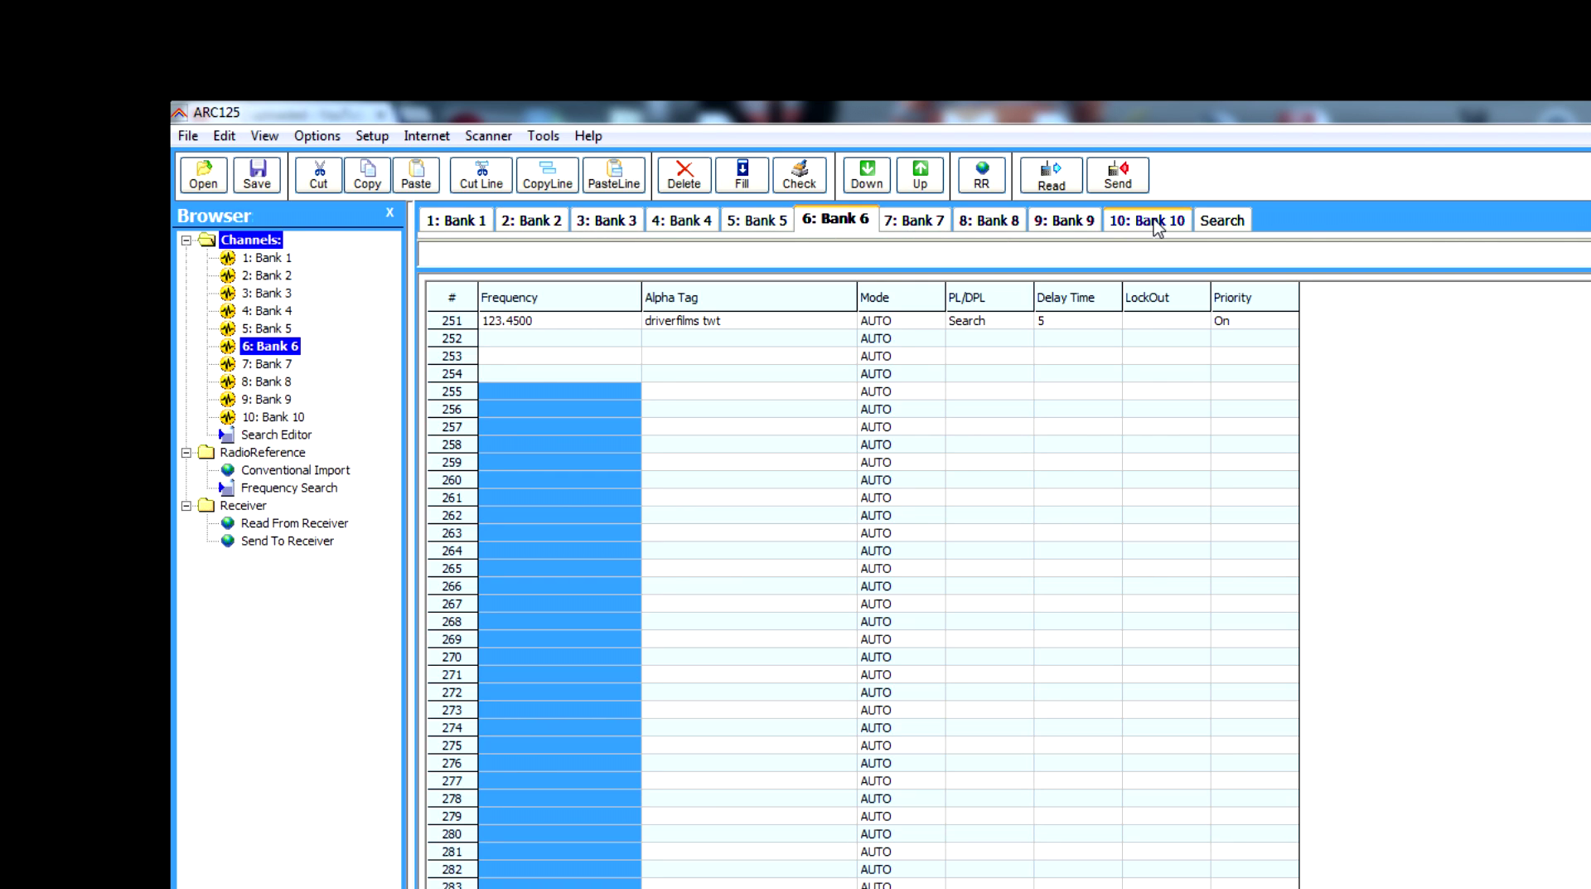
{"action": "left_click", "coordinate": [976, 363]}
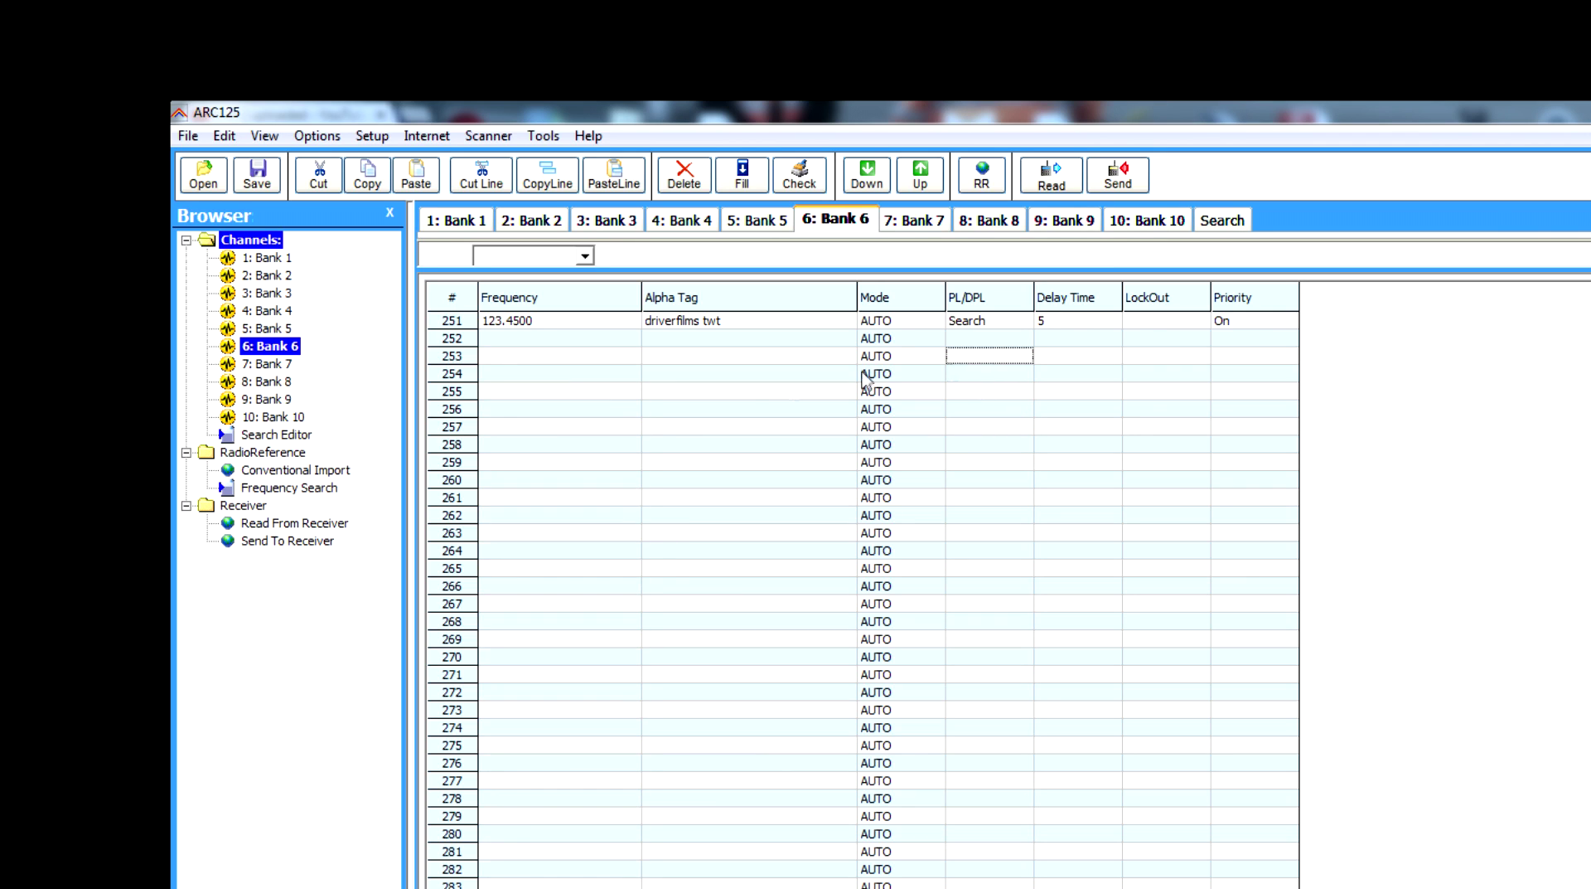
{"action": "left_click", "coordinate": [746, 377]}
{"action": "left_click", "coordinate": [571, 378]}
{"action": "left_click", "coordinate": [730, 321]}
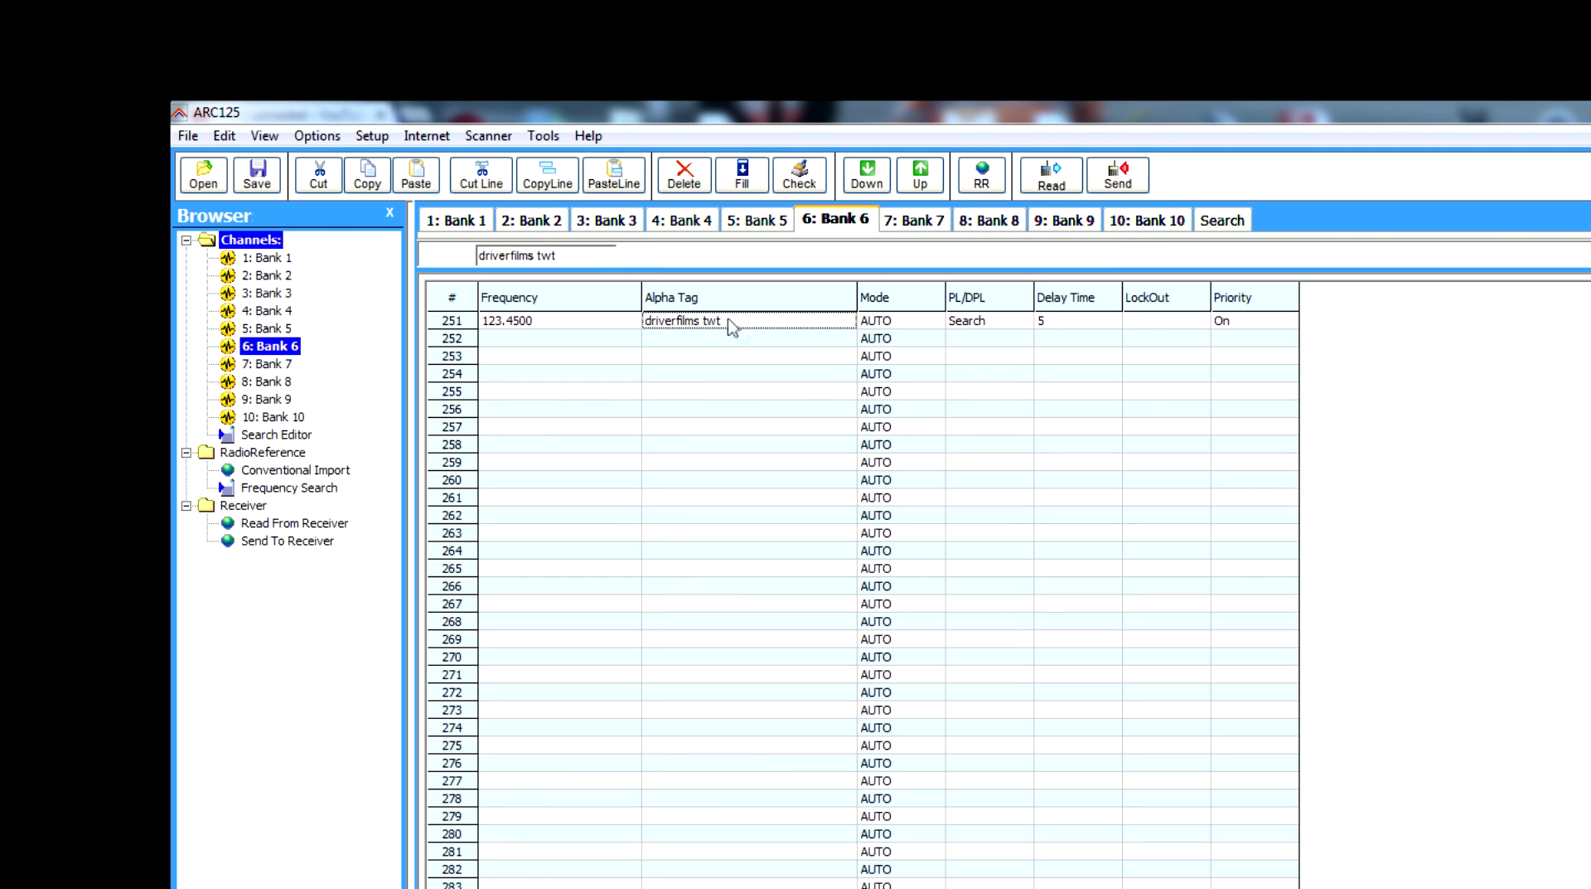
{"action": "left_click", "coordinate": [572, 255]}
{"action": "left_click", "coordinate": [697, 409]}
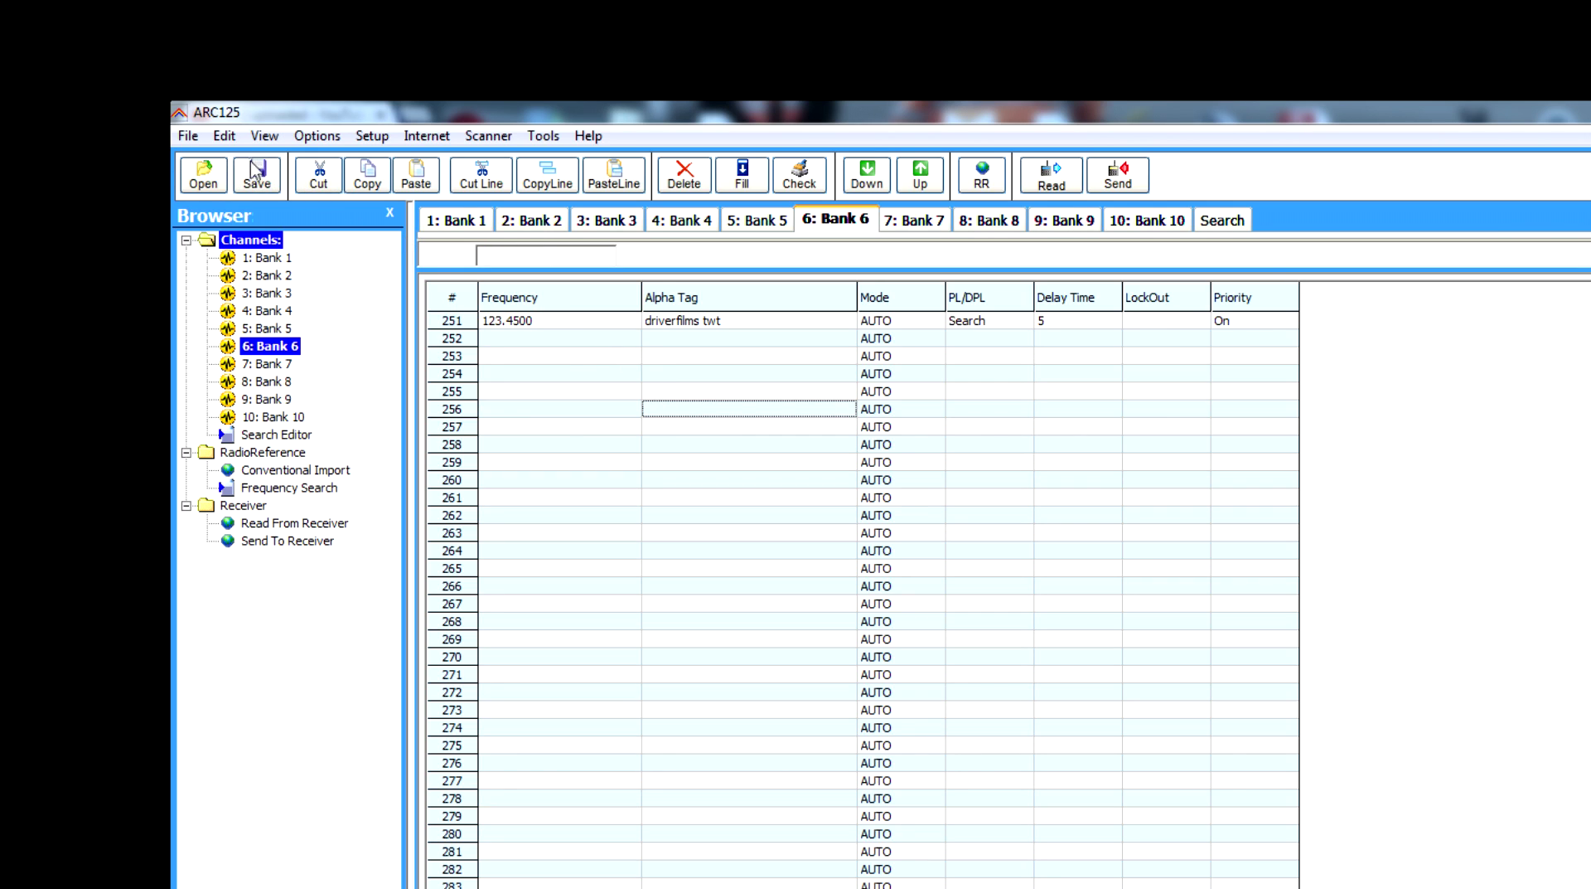
{"action": "left_click", "coordinate": [188, 135]}
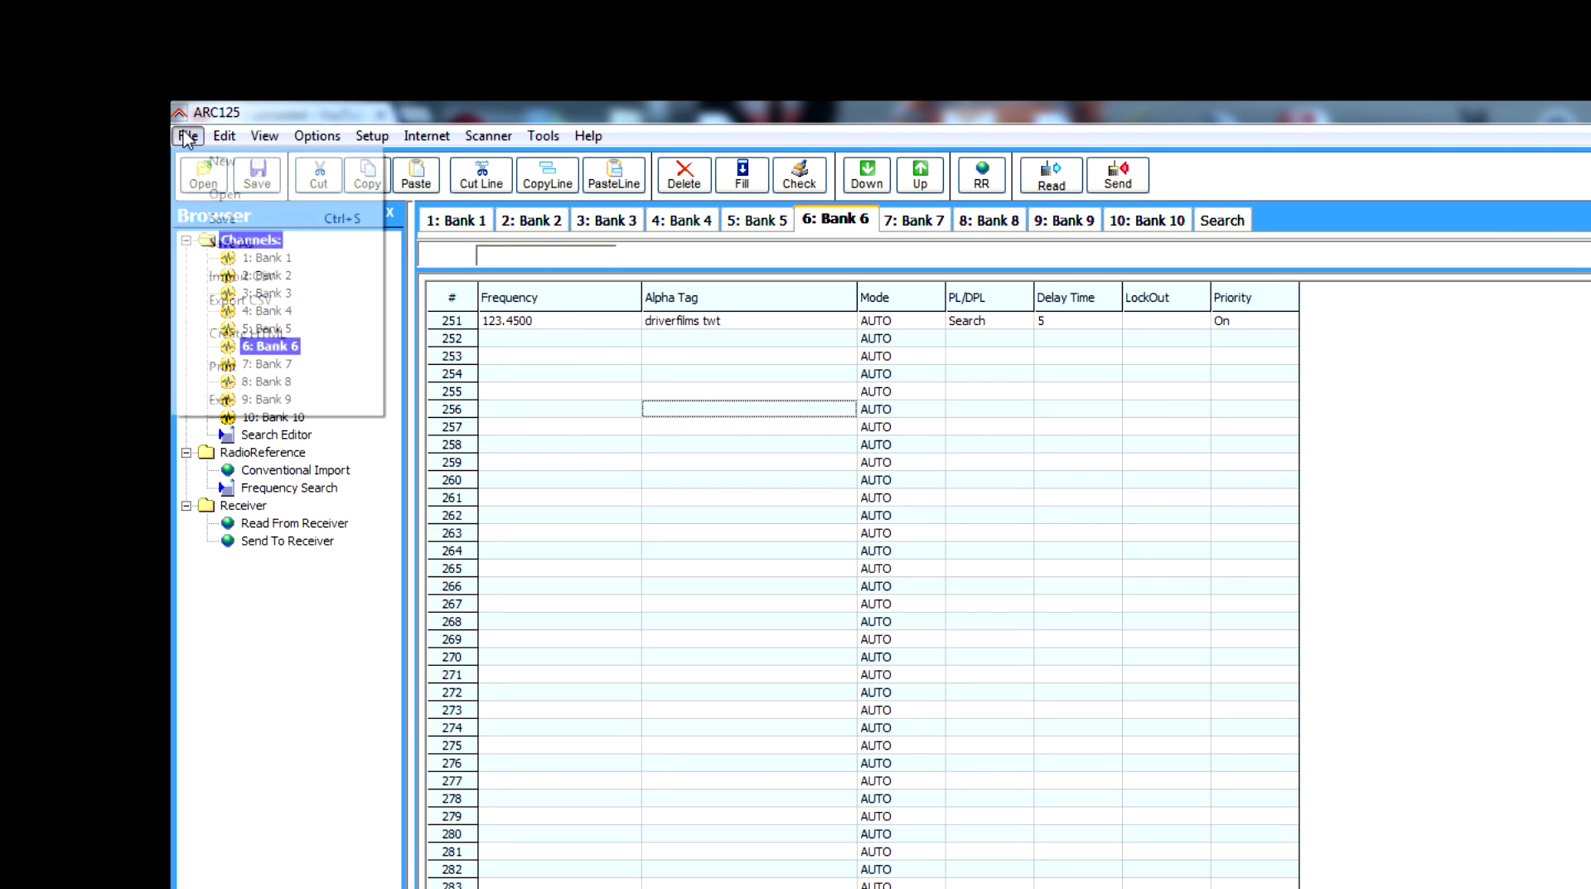
{"action": "left_click", "coordinate": [228, 196]}
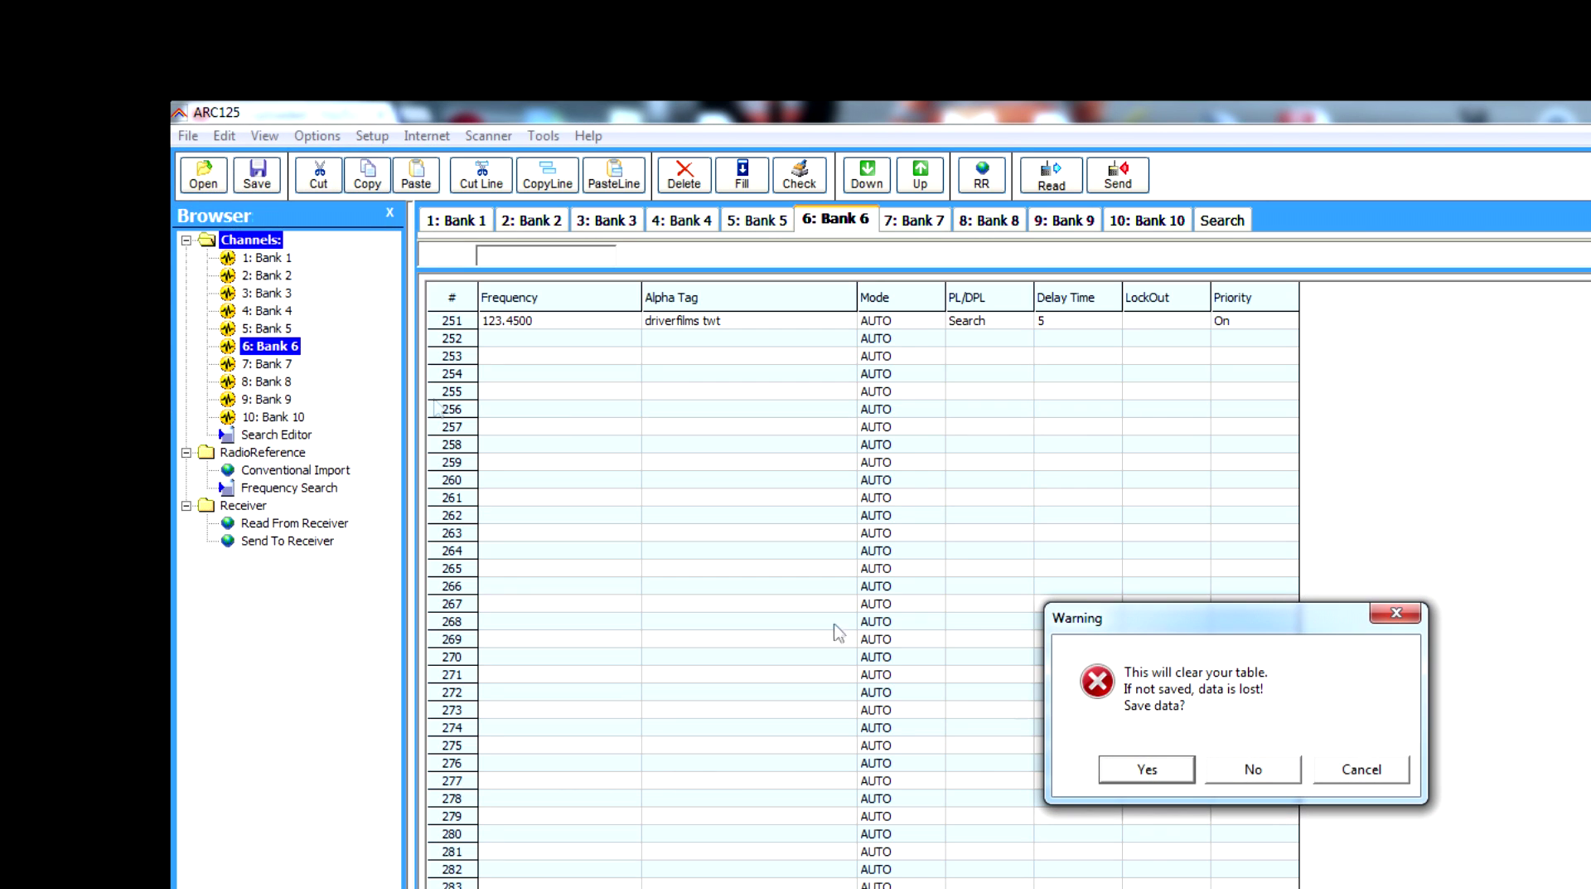
{"action": "left_click", "coordinate": [1383, 771]}
{"action": "left_click", "coordinate": [207, 178]}
{"action": "left_click", "coordinate": [1362, 767]}
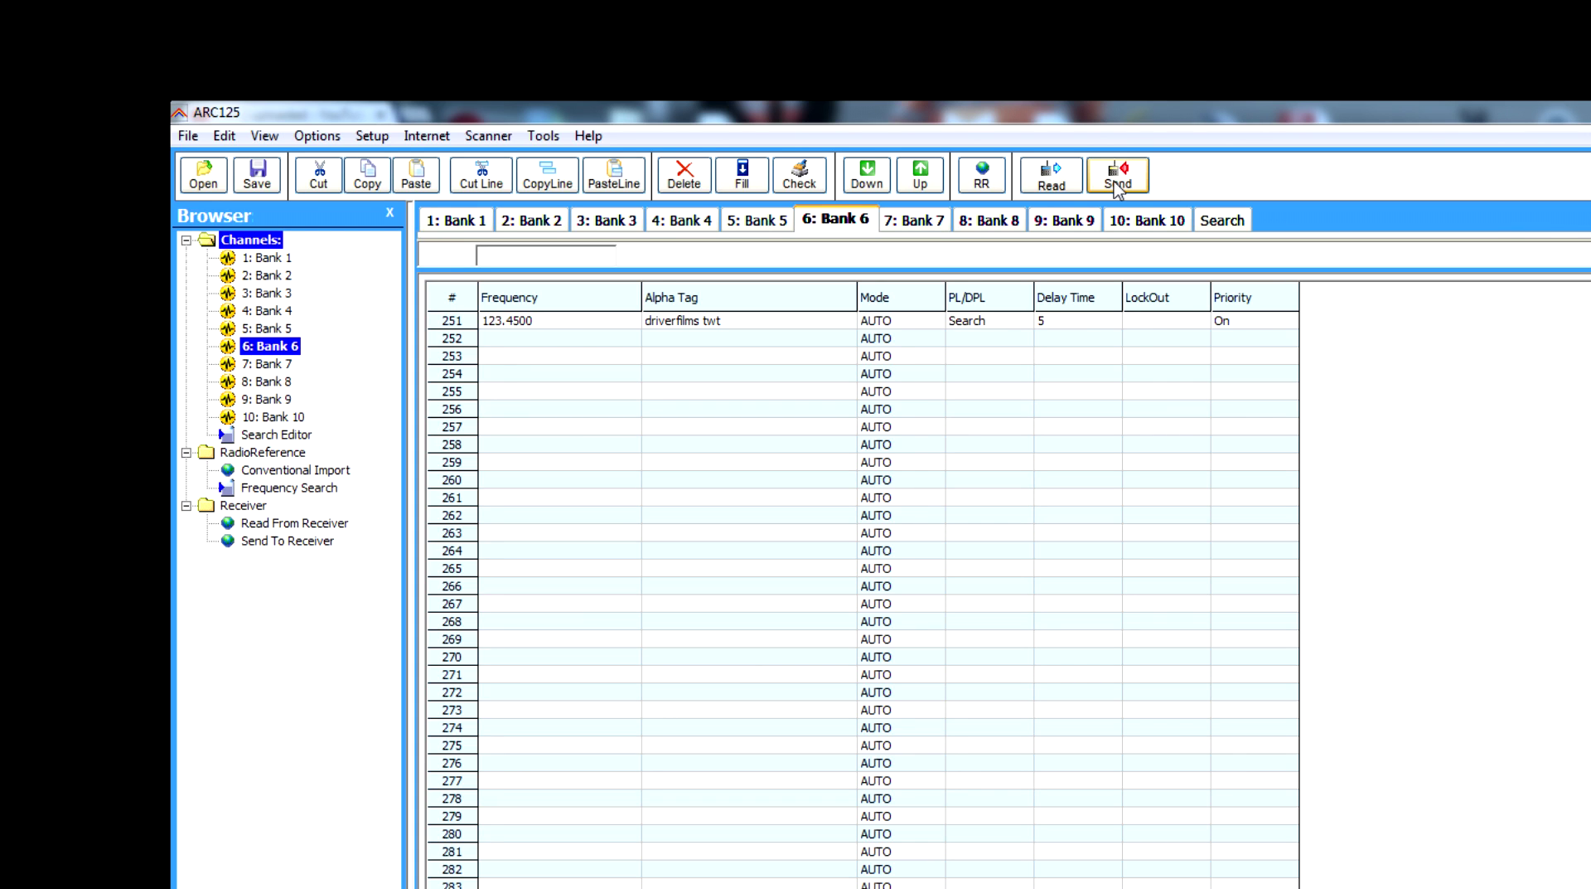
Upload banks 1–7 to the scanner, leaving banks 8, 9 and 10 unticked.
{"action": "left_click", "coordinate": [1116, 186]}
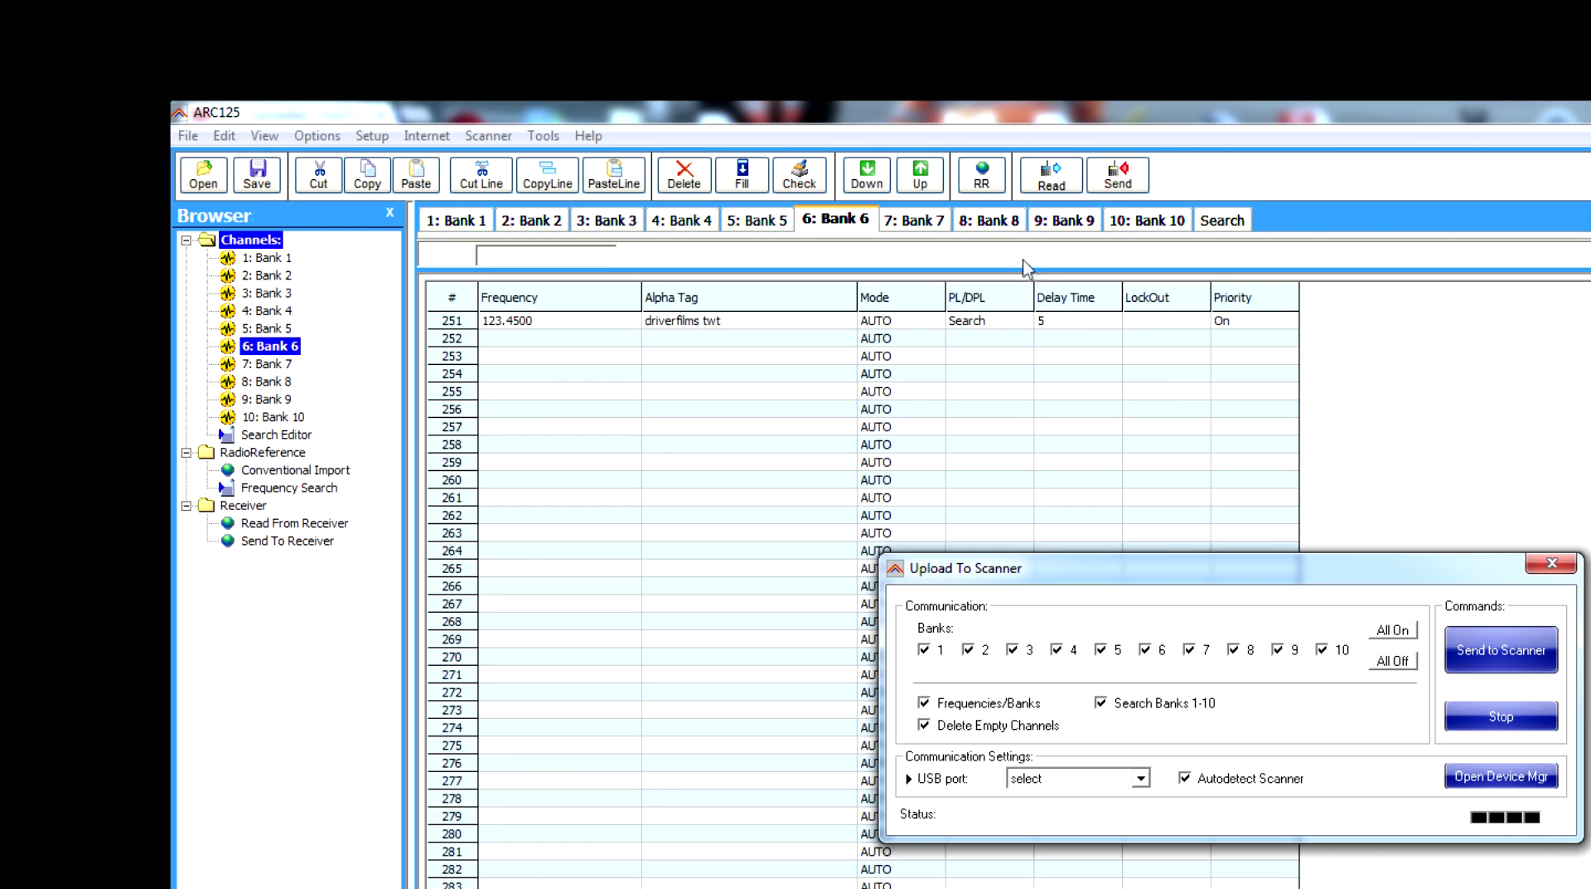
{"action": "left_click", "coordinate": [1325, 650]}
{"action": "left_click", "coordinate": [1286, 653]}
{"action": "left_click", "coordinate": [1233, 654]}
{"action": "left_click", "coordinate": [1196, 652]}
{"action": "left_click", "coordinate": [1193, 655]}
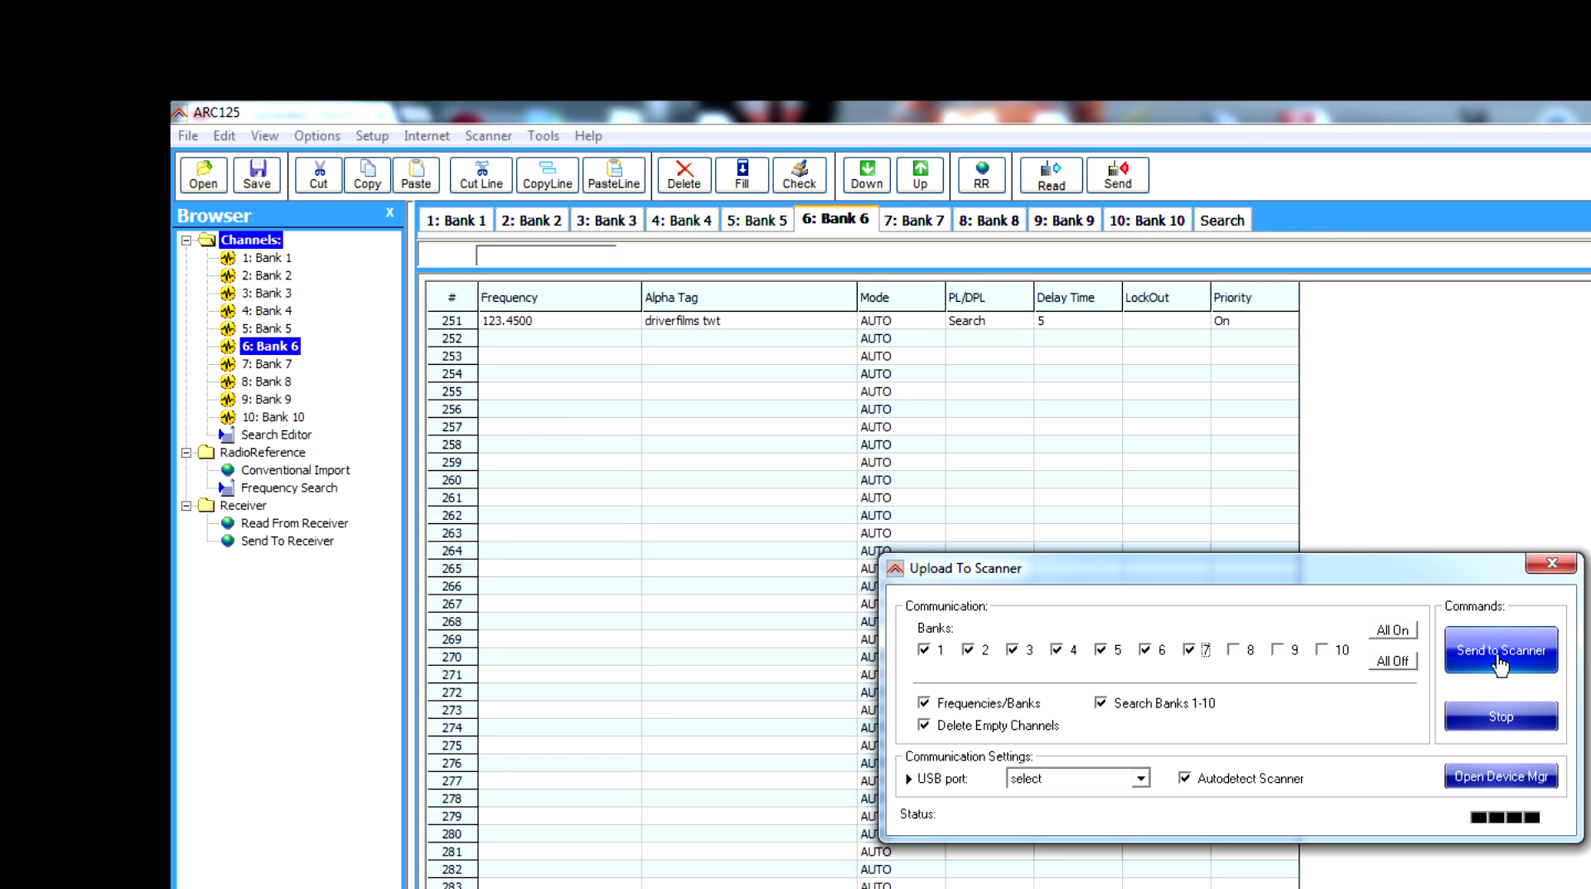
{"action": "left_click", "coordinate": [1544, 659]}
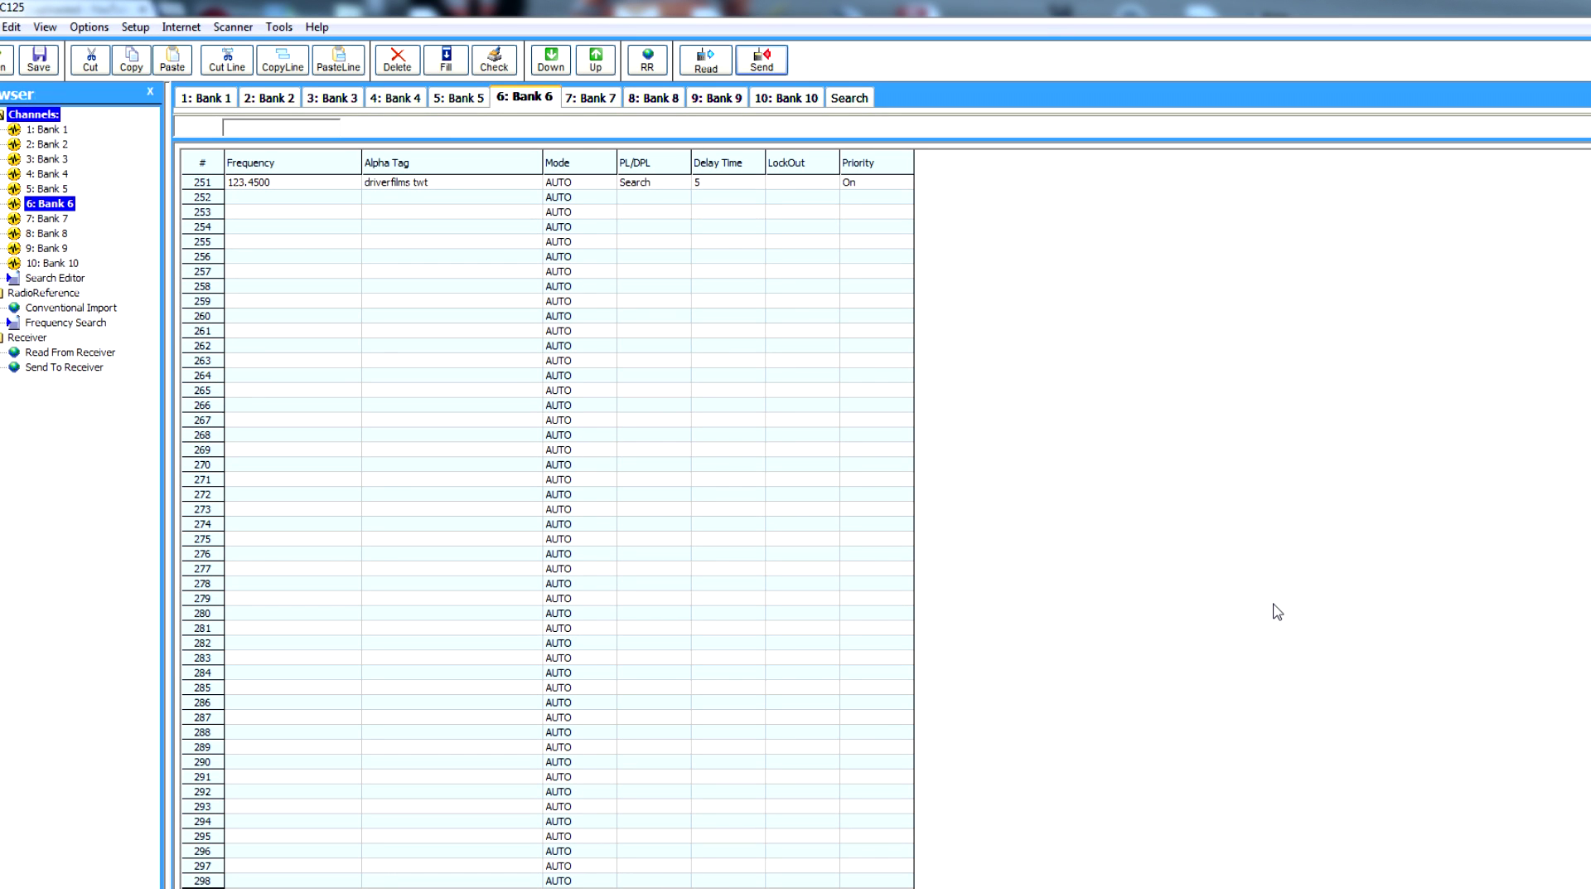
Discard the channel data without saving and cancel the file chooser, leaving Bank 1 empty.
{"action": "left_click", "coordinate": [182, 100]}
{"action": "left_click", "coordinate": [7, 60]}
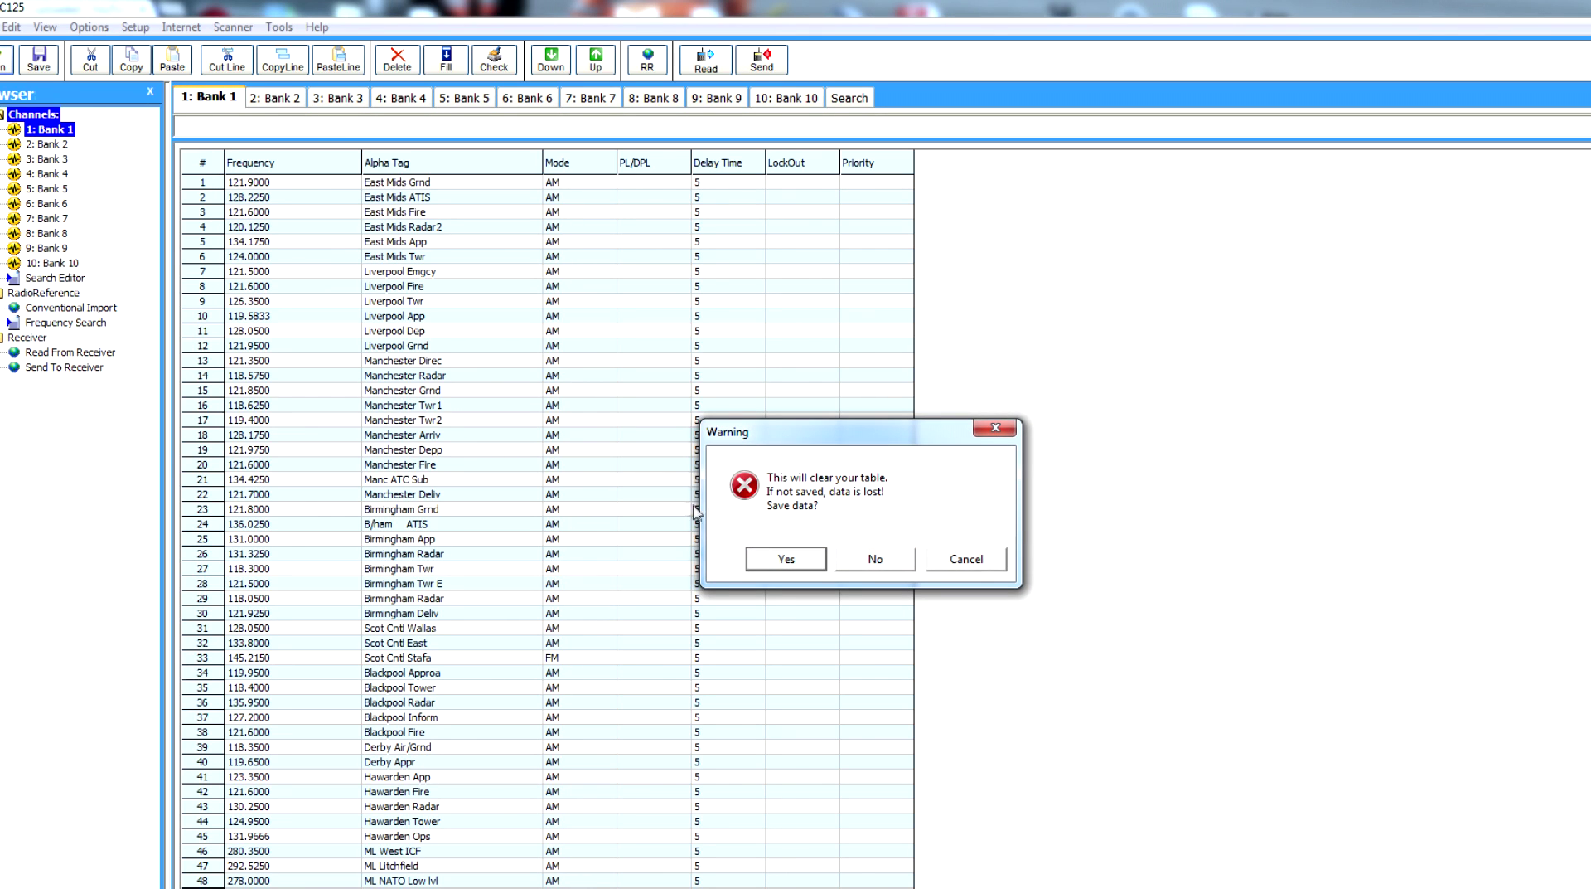
{"action": "left_click", "coordinate": [876, 559]}
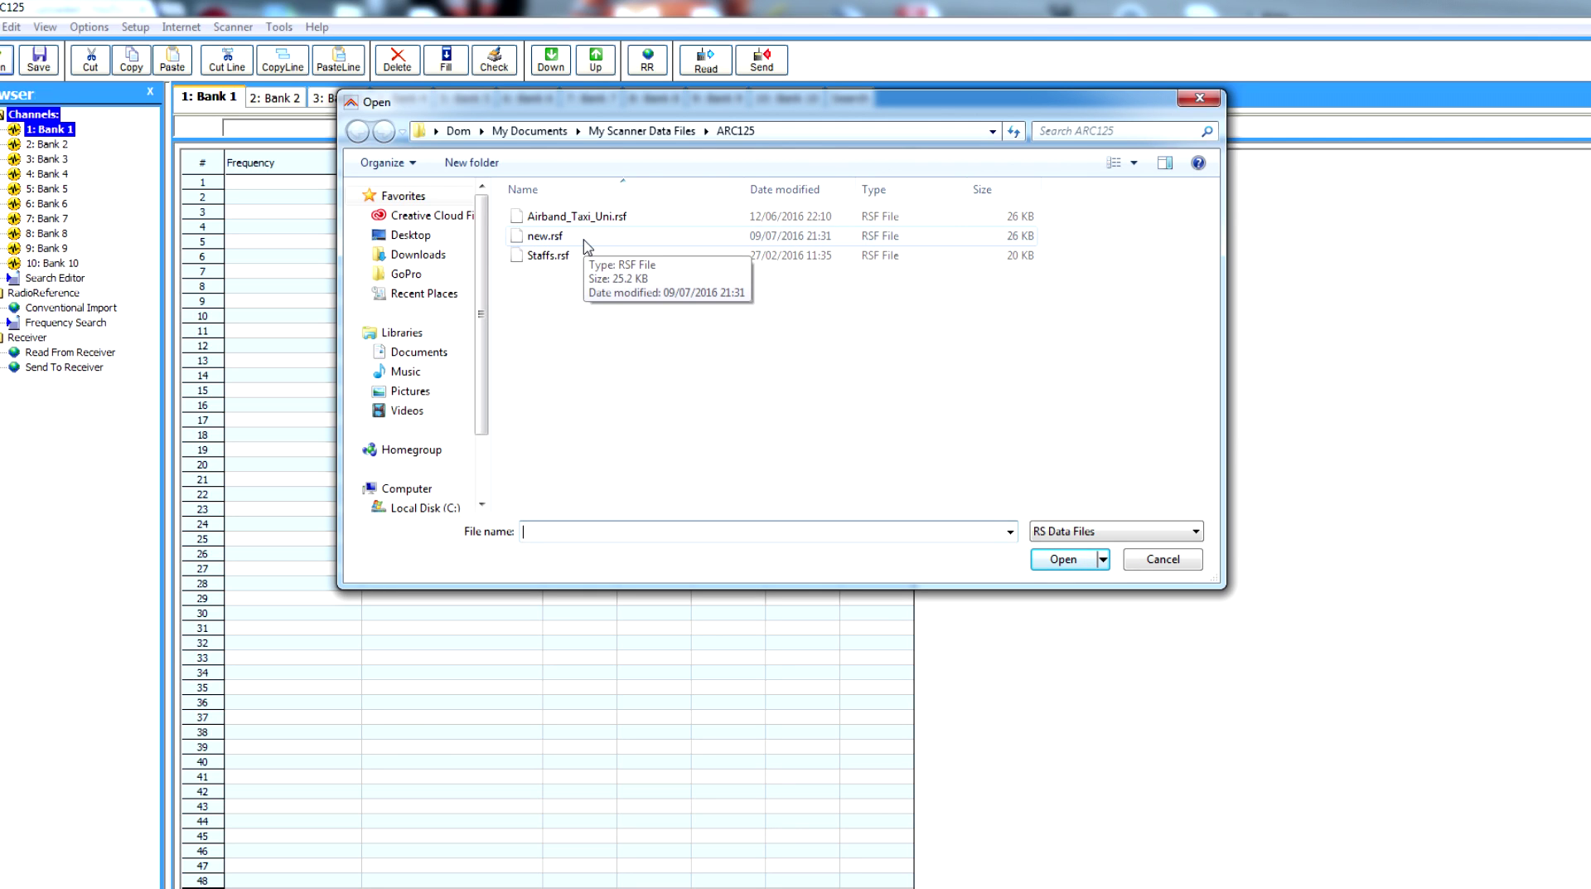
{"action": "left_click", "coordinate": [1200, 98]}
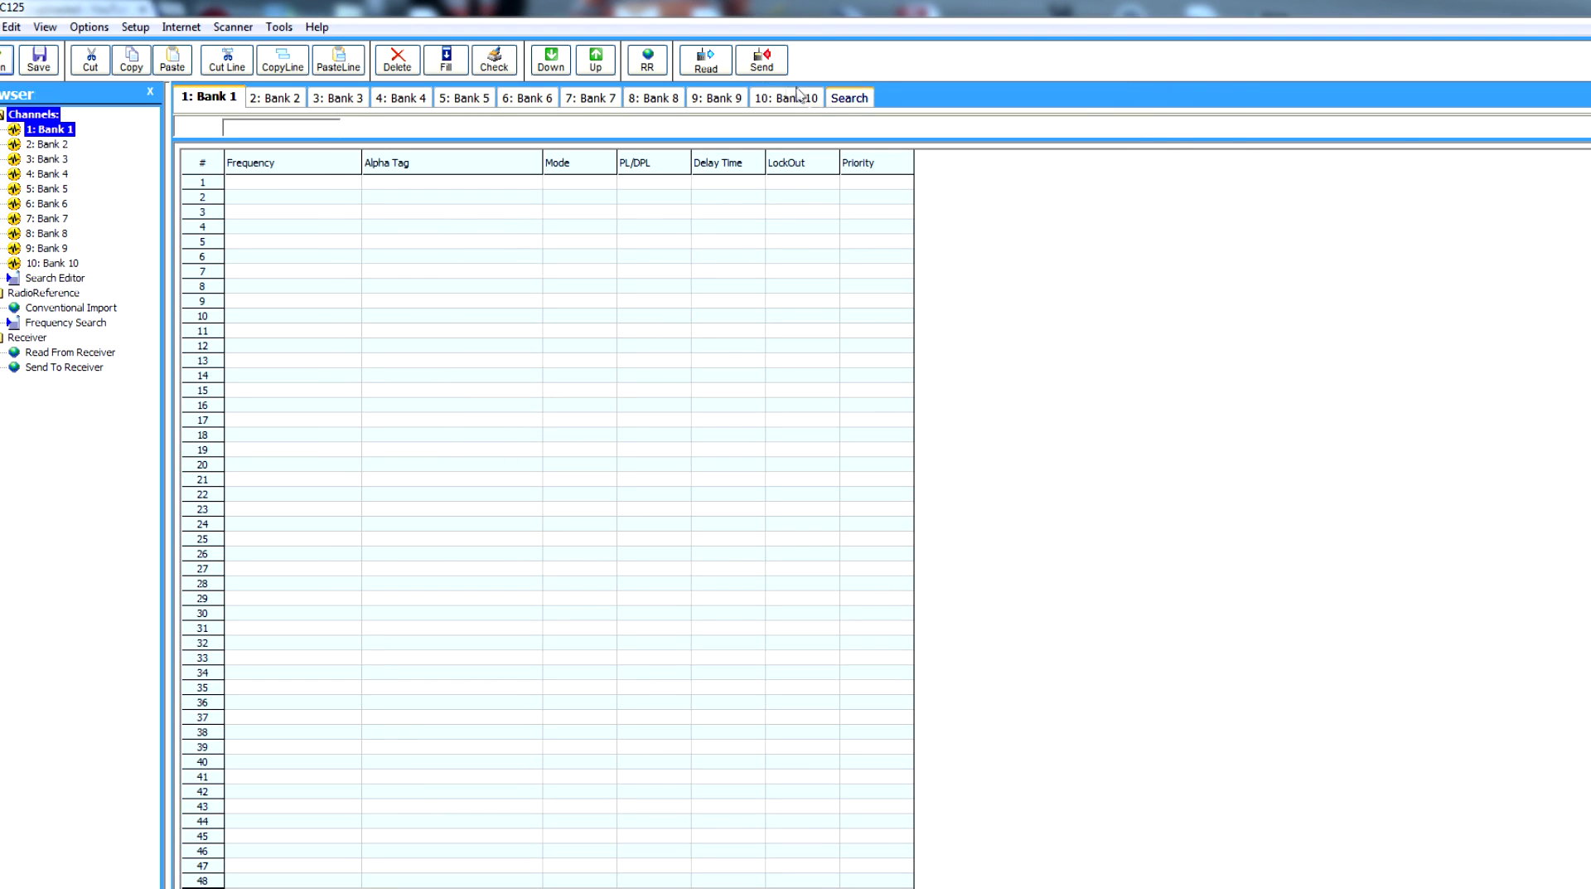
{"action": "left_click", "coordinate": [655, 64]}
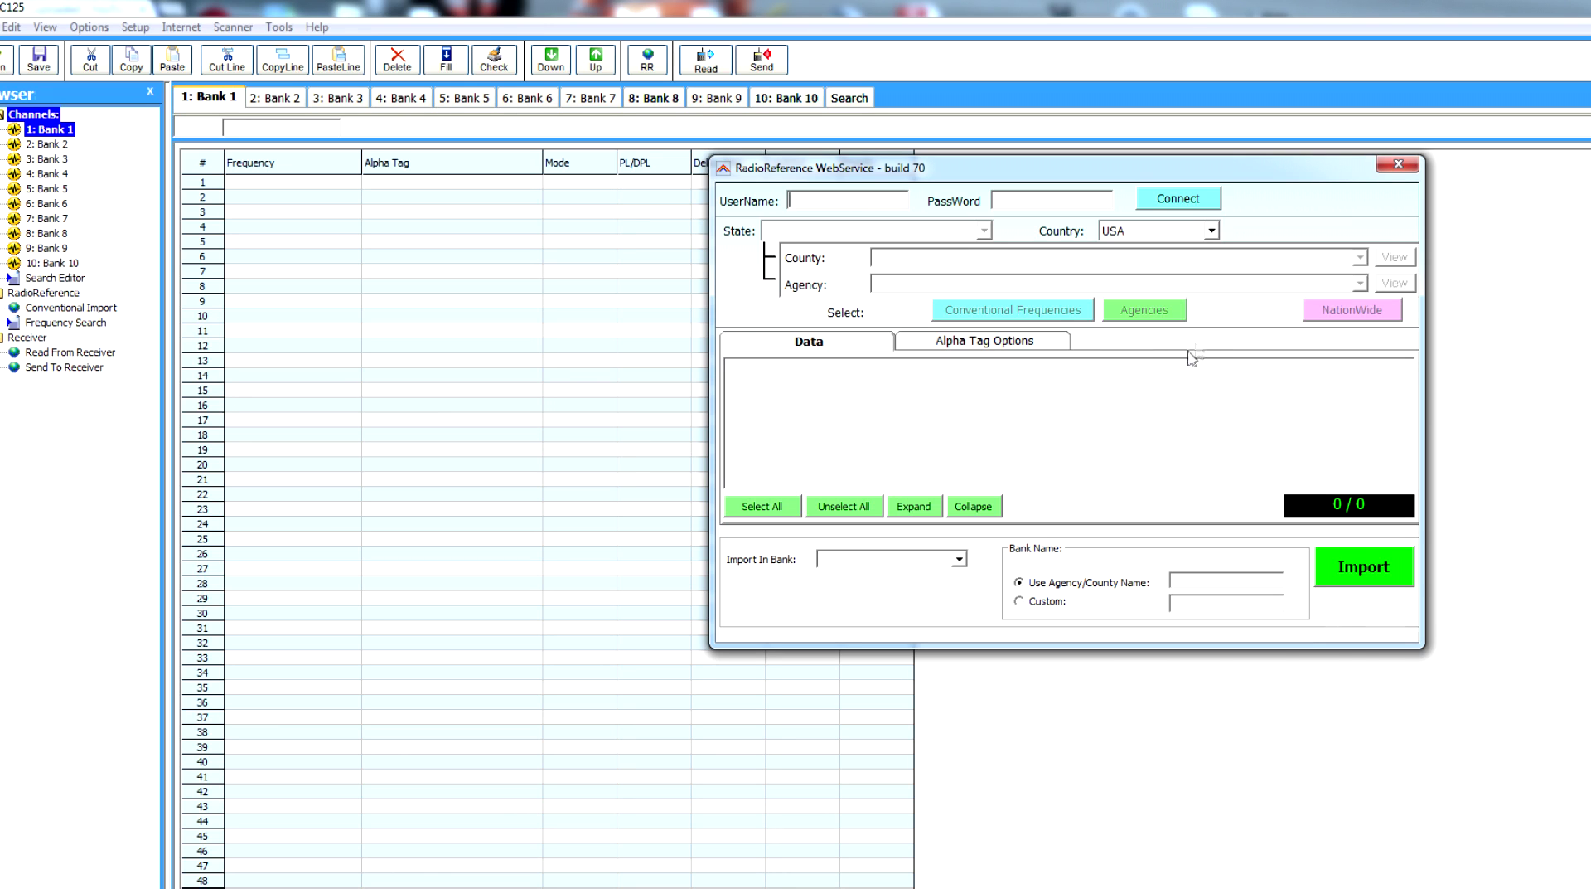
{"action": "left_click", "coordinate": [1398, 166]}
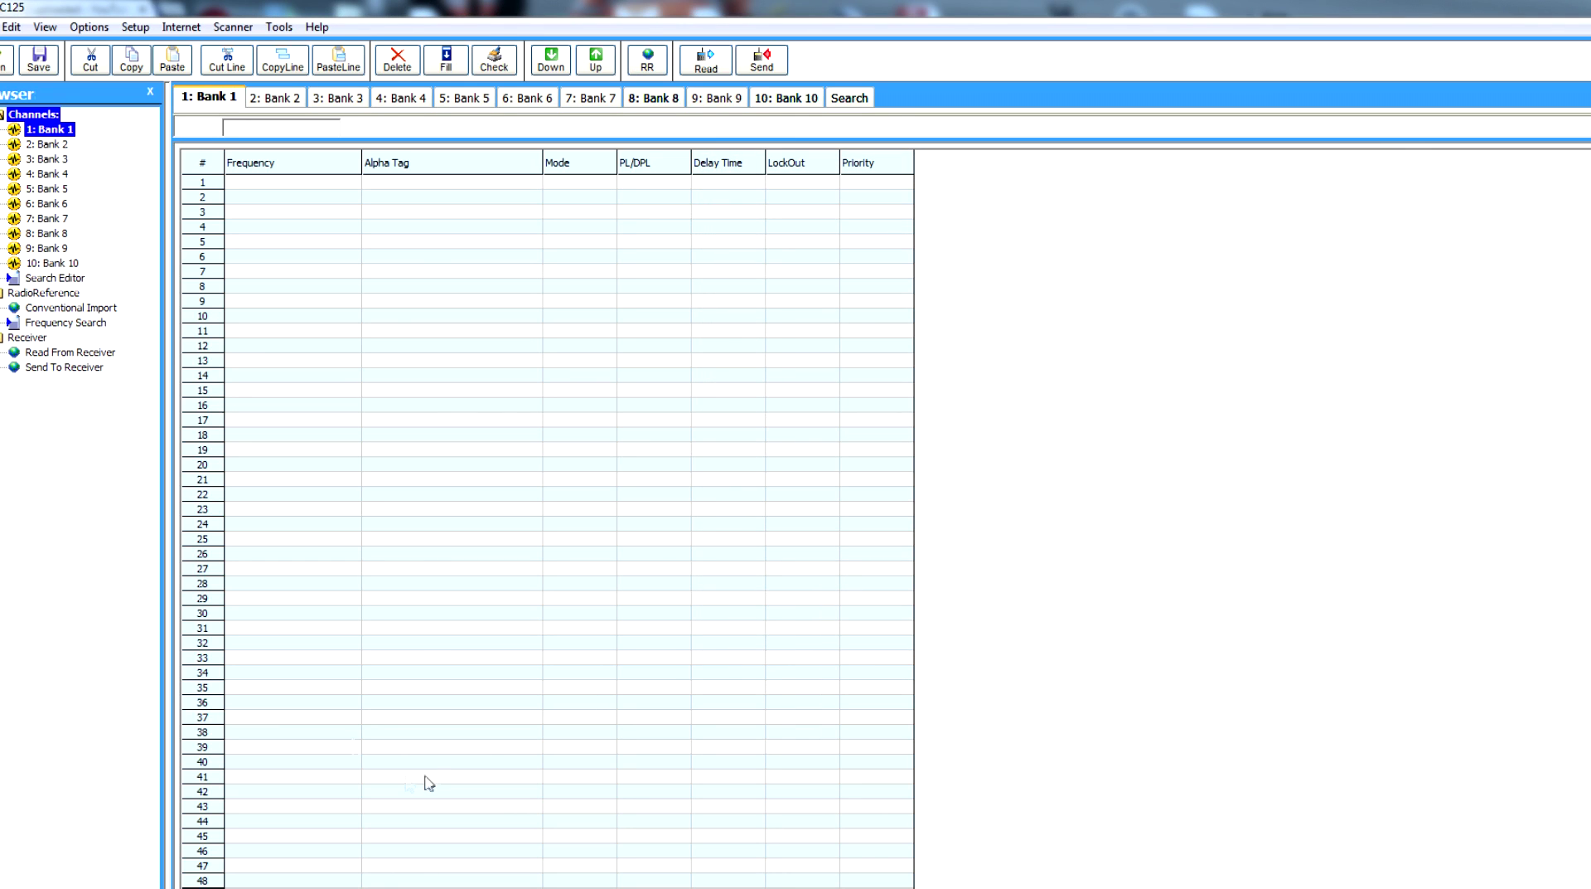